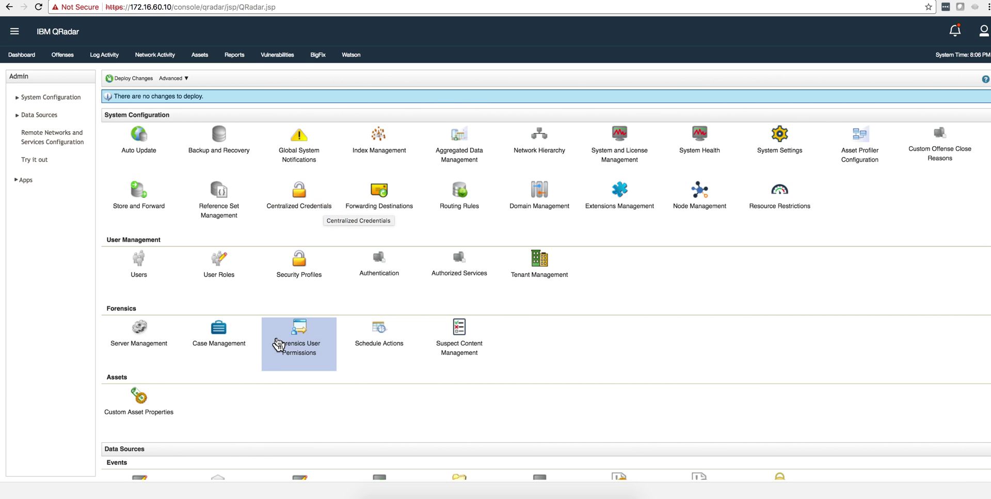
- Scroll the Admin page down to the QRadar Advisor With Watson settings
{"action": "scroll", "coordinate": [255, 400], "scroll_direction": "down", "scroll_amount": 5}
{"action": "scroll", "coordinate": [256, 393], "scroll_direction": "down", "scroll_amount": 9}
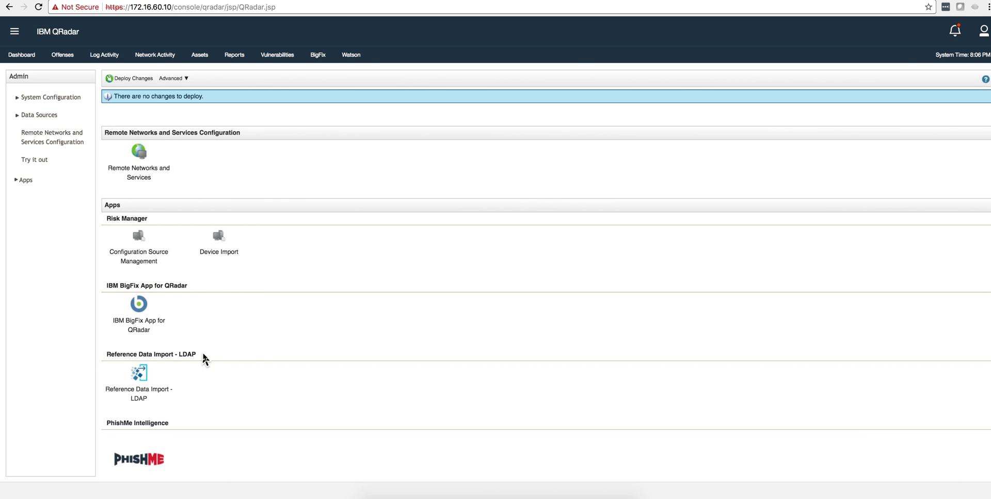
{"action": "scroll", "coordinate": [213, 360], "scroll_direction": "down", "scroll_amount": 7}
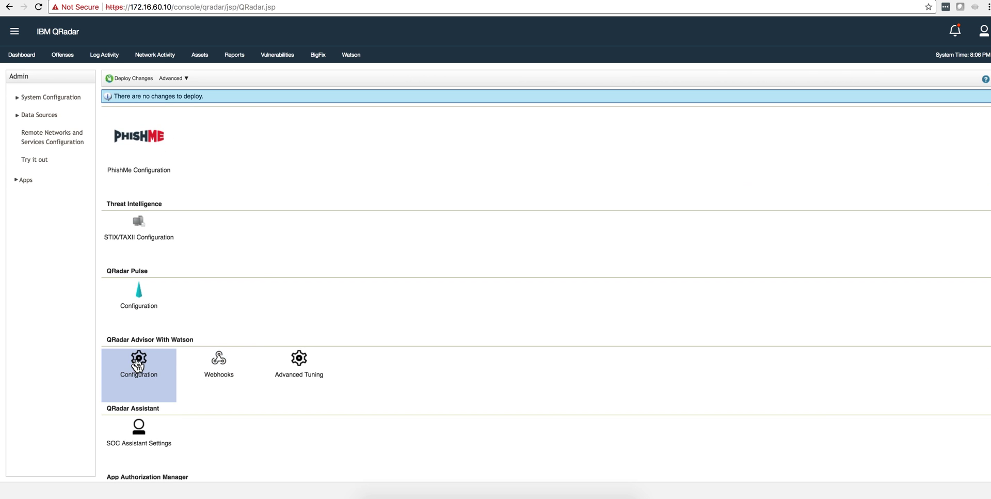
- Open the Advisor With Watson Configuration at Property Mapping, enlarged to show more mapped properties
{"action": "left_click", "coordinate": [138, 362]}
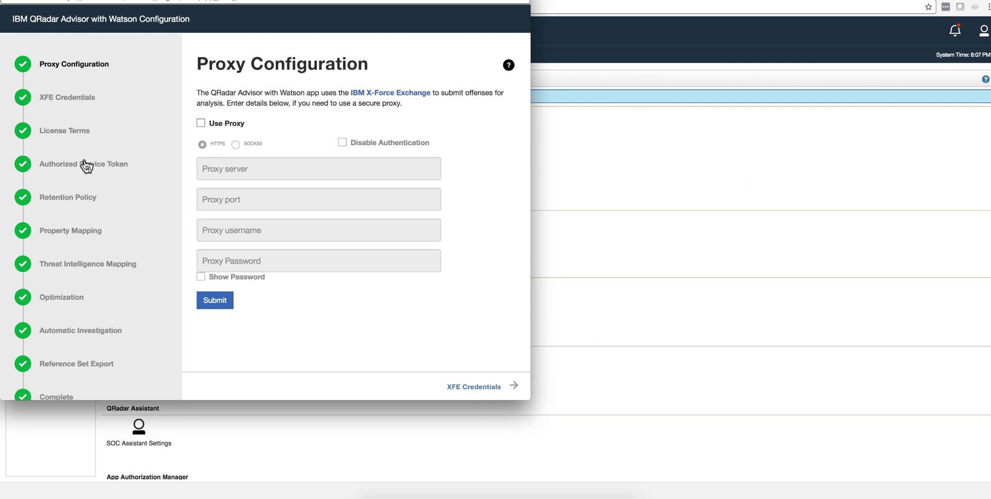
{"action": "left_click", "coordinate": [75, 236]}
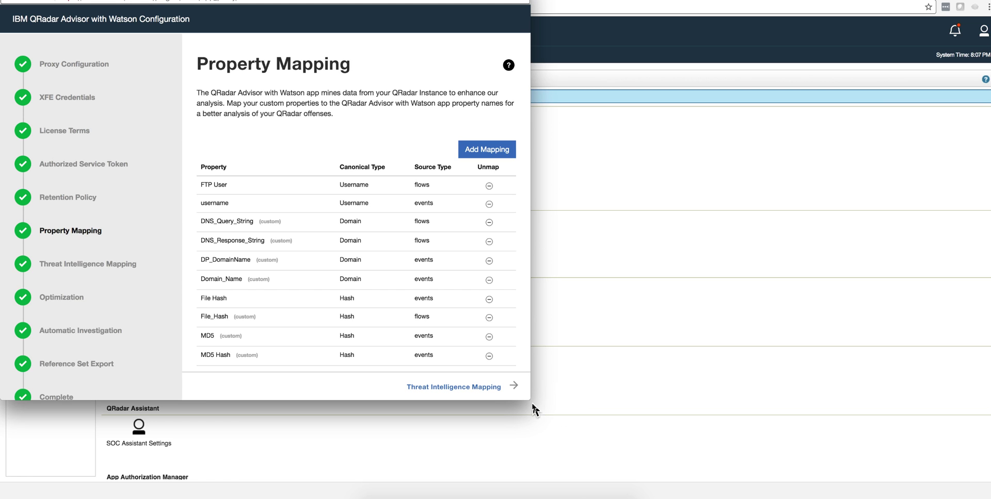
{"action": "left_click_drag", "start_coordinate": [524, 399], "coordinate": [709, 498]}
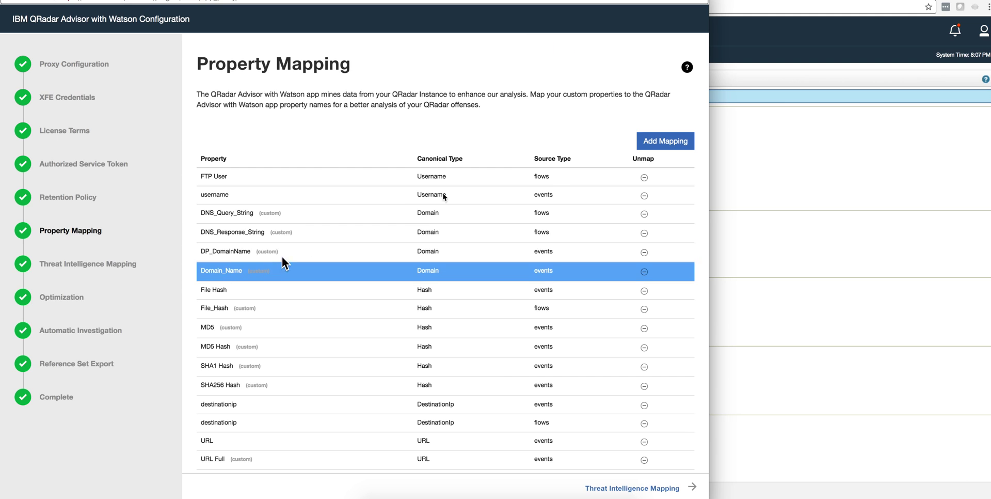
{"action": "left_click", "coordinate": [673, 143]}
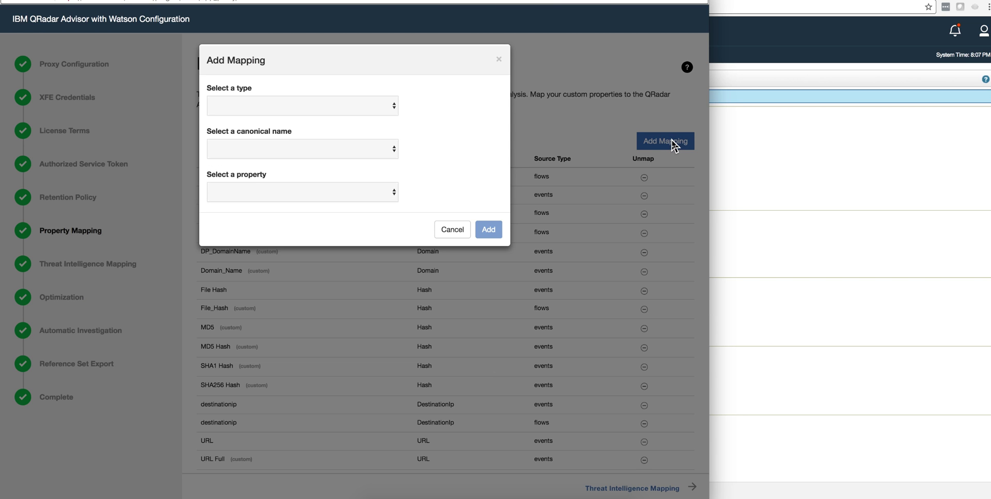
{"action": "left_click", "coordinate": [394, 109]}
{"action": "left_click", "coordinate": [345, 115]}
{"action": "left_click", "coordinate": [395, 156]}
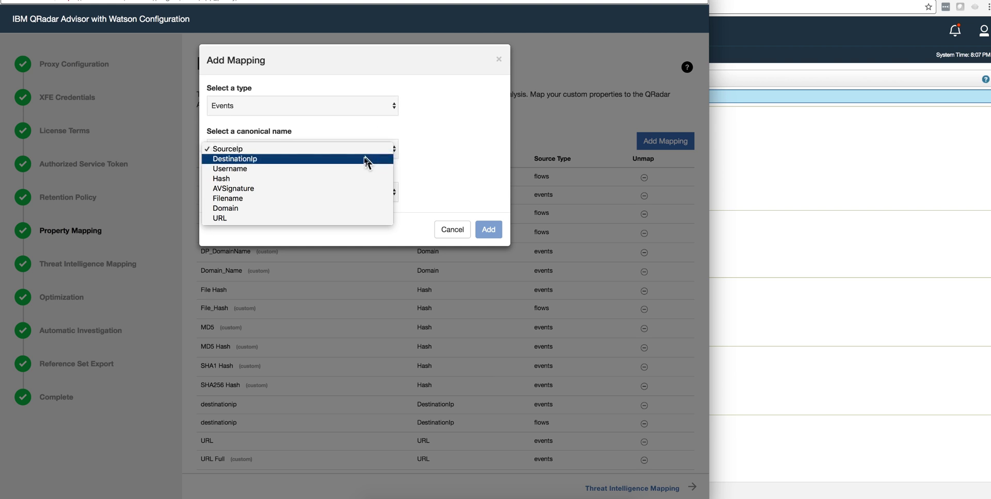
{"action": "left_click", "coordinate": [348, 179]}
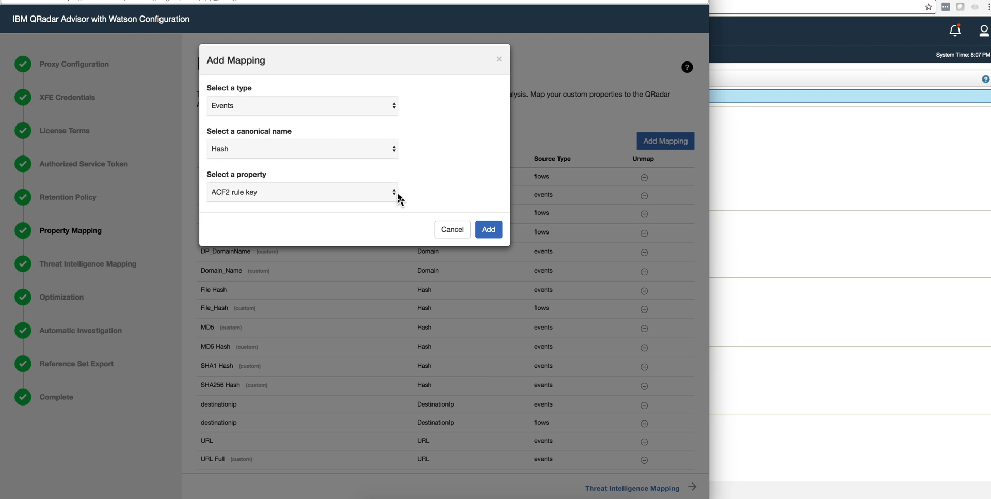
{"action": "left_click", "coordinate": [396, 198]}
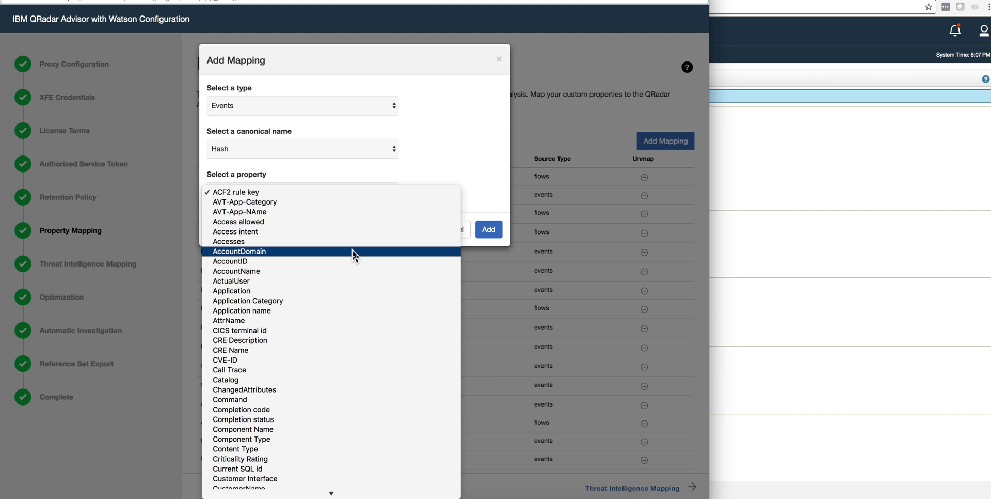
{"action": "scroll", "coordinate": [355, 255], "scroll_direction": "down", "scroll_amount": 3}
{"action": "scroll", "coordinate": [354, 255], "scroll_direction": "down", "scroll_amount": 8}
{"action": "scroll", "coordinate": [354, 254], "scroll_direction": "down", "scroll_amount": 5}
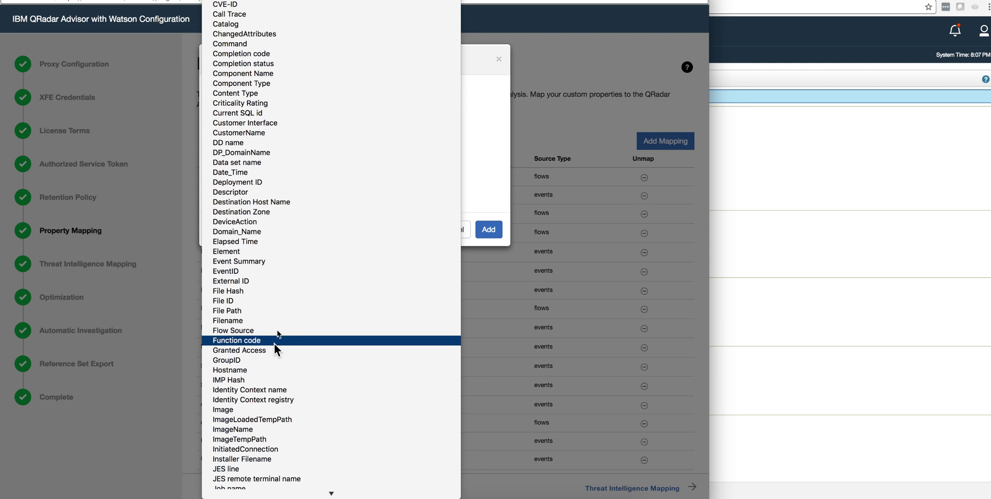
{"action": "scroll", "coordinate": [276, 336], "scroll_direction": "down", "scroll_amount": 5}
{"action": "scroll", "coordinate": [279, 329], "scroll_direction": "down", "scroll_amount": 2}
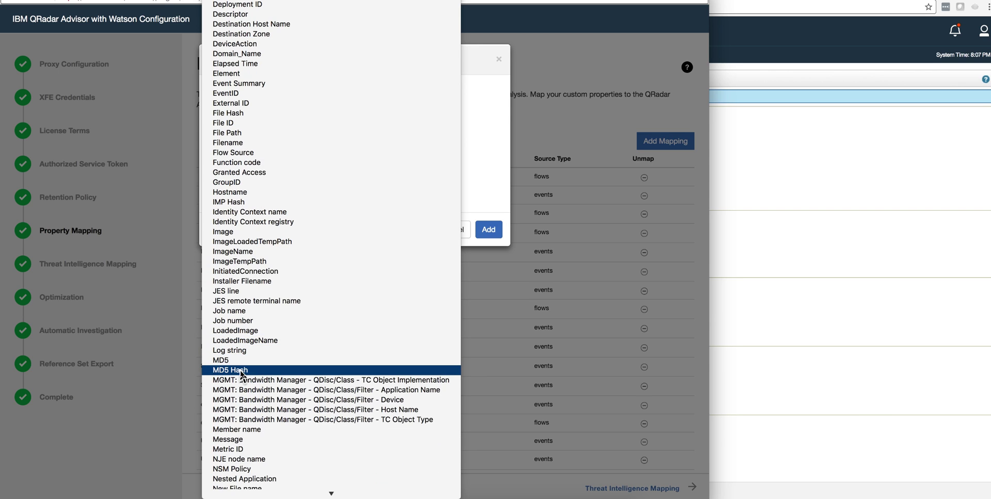
{"action": "left_click", "coordinate": [500, 116]}
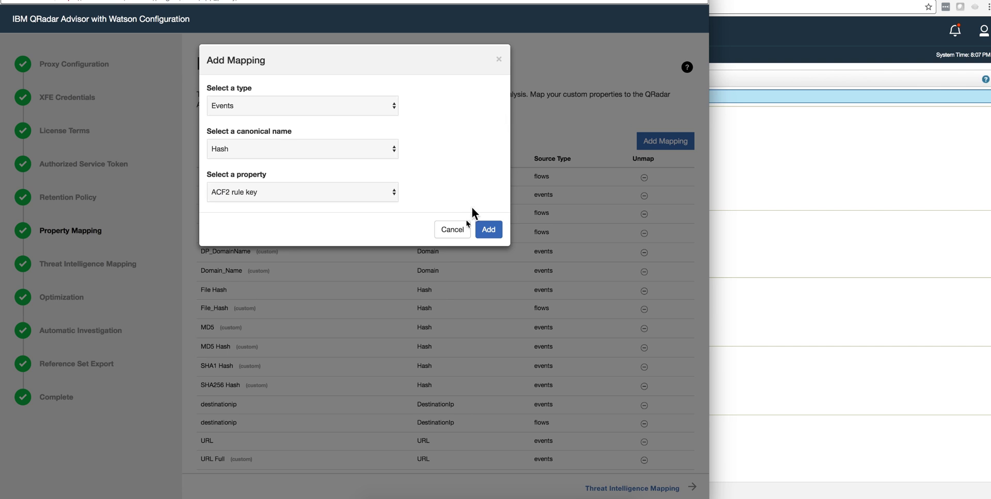
{"action": "left_click", "coordinate": [453, 230]}
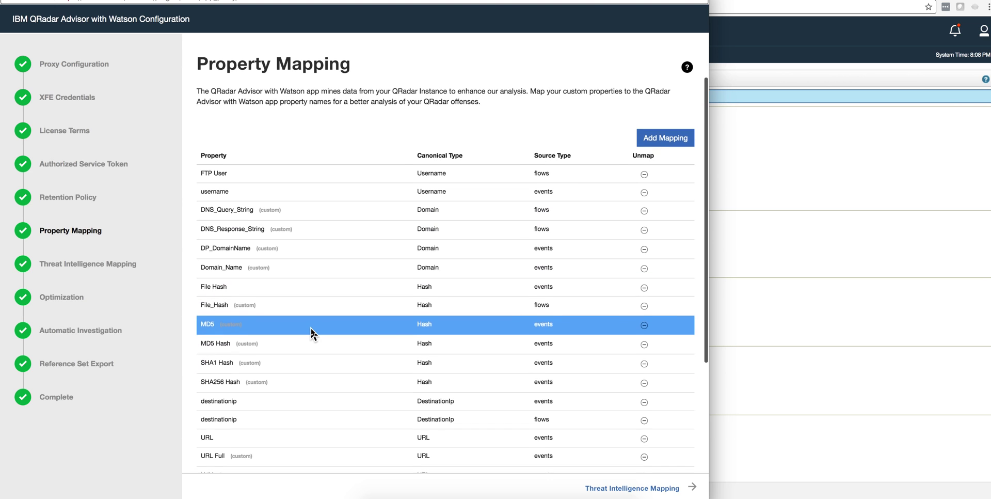
{"action": "scroll", "coordinate": [311, 327], "scroll_direction": "down", "scroll_amount": 5}
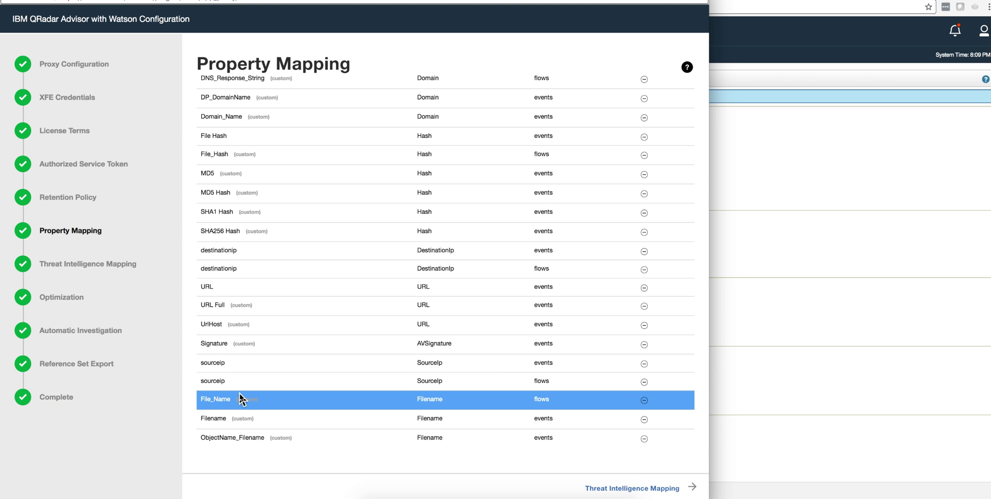
- Review the Threat Intelligence Mapping reference sets, then close the configuration window
{"action": "left_click", "coordinate": [101, 270]}
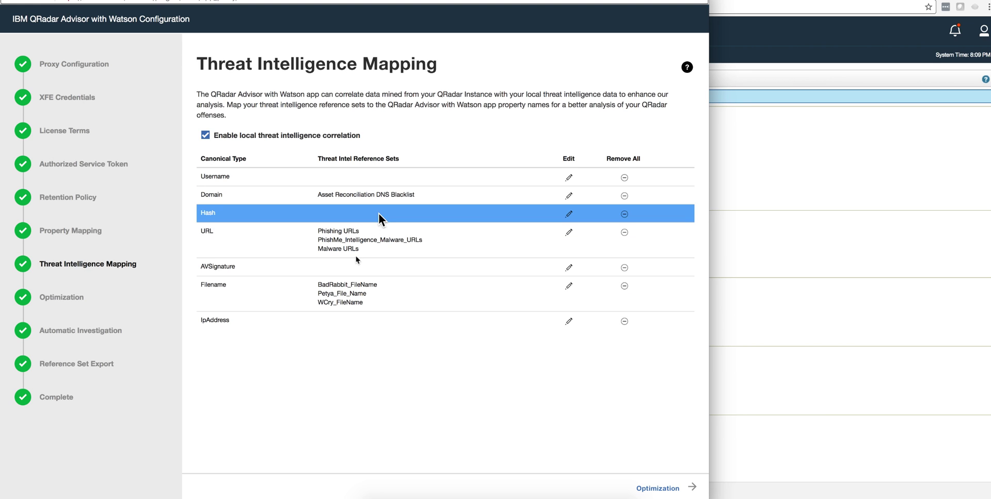
{"action": "scroll", "coordinate": [346, 289], "scroll_direction": "down", "scroll_amount": 1}
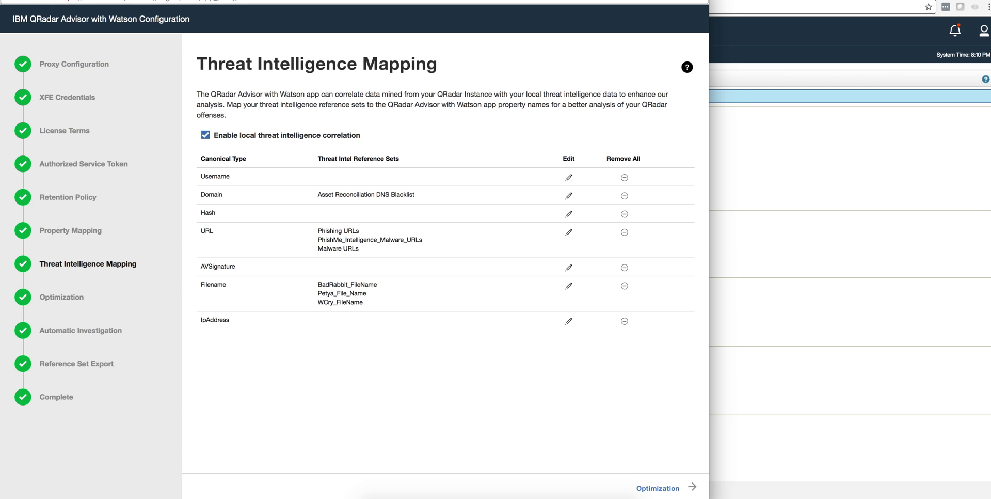
{"action": "key", "text": "Escape"}
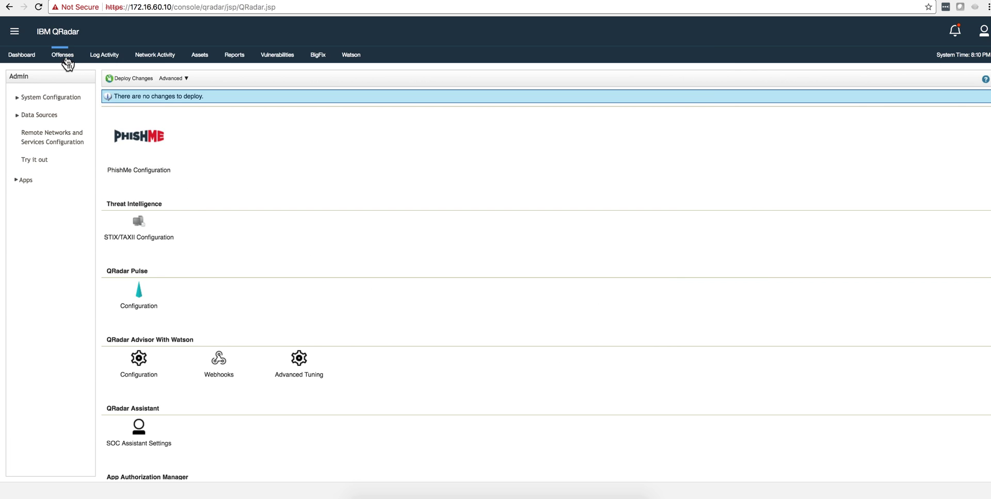
- Show the All Offenses list on the Offenses tab
{"action": "left_click", "coordinate": [64, 56]}
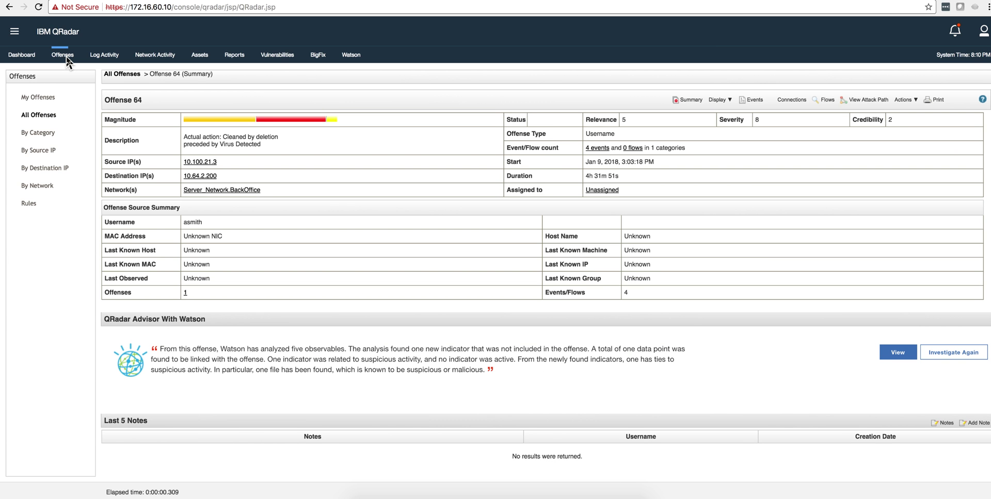
{"action": "left_click", "coordinate": [66, 57]}
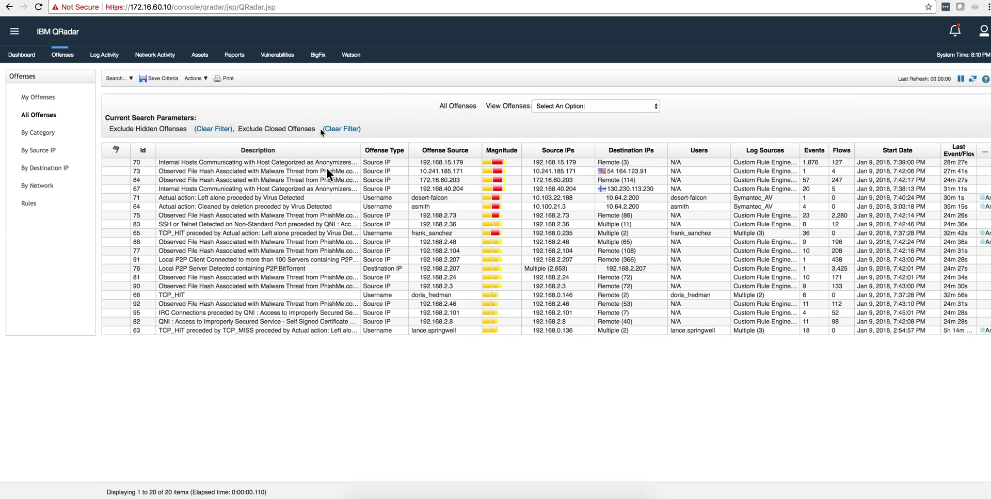
- In Watson Incident Overview, select incident 65 and view its Analyzer investigation graph
{"action": "left_click", "coordinate": [356, 57]}
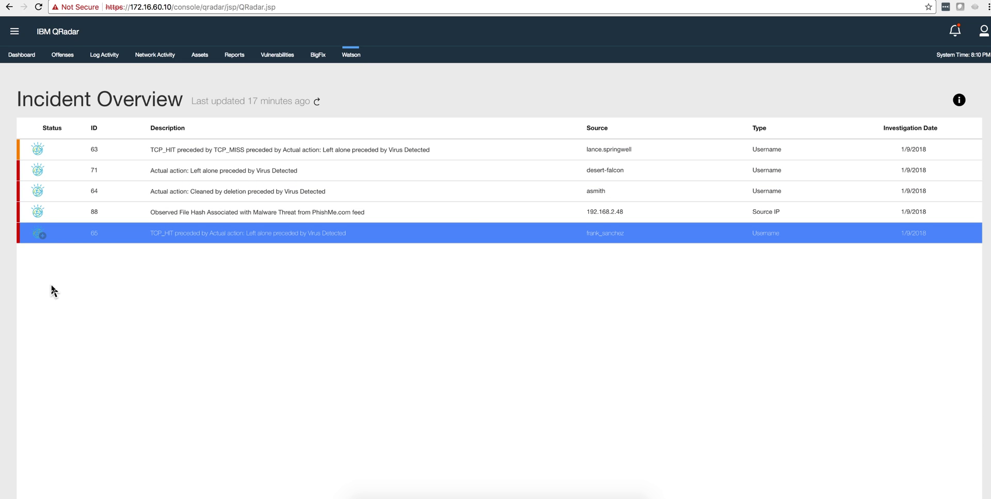
{"action": "left_click", "coordinate": [51, 214]}
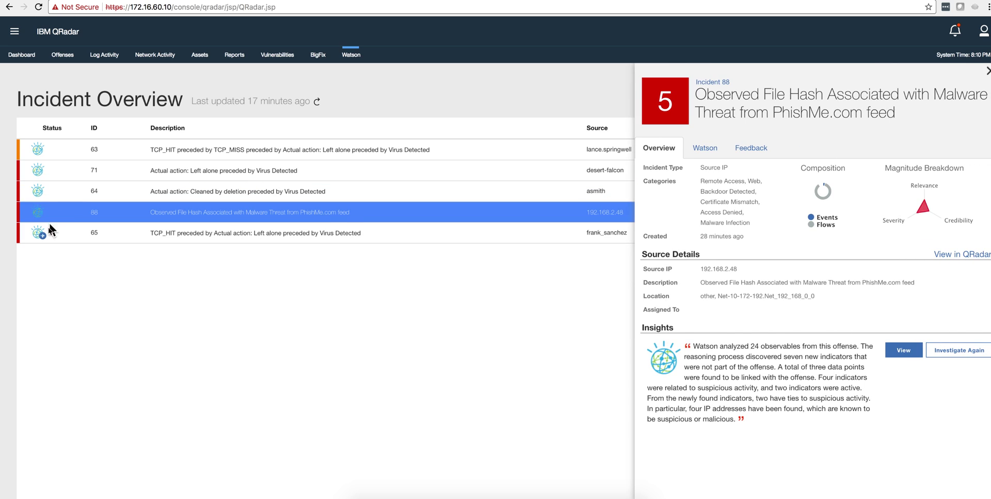
{"action": "left_click", "coordinate": [49, 235]}
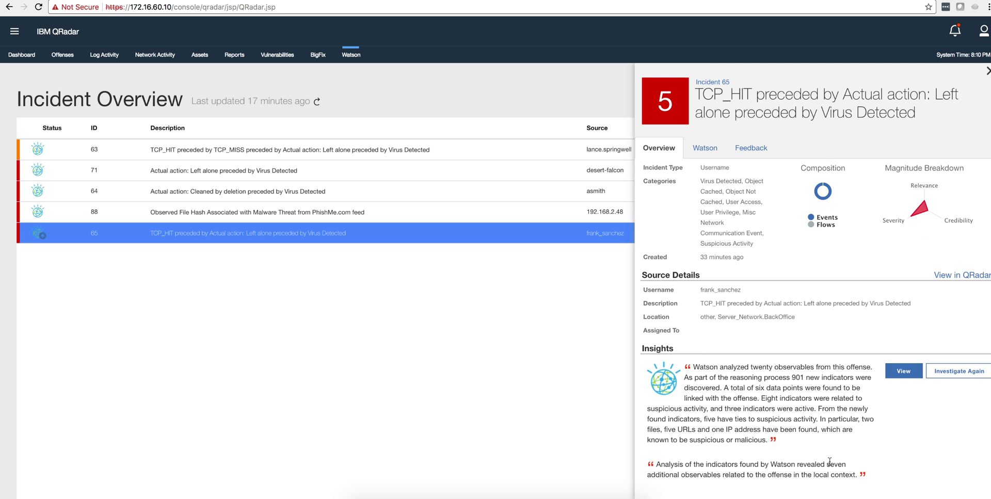
{"action": "left_click", "coordinate": [904, 372]}
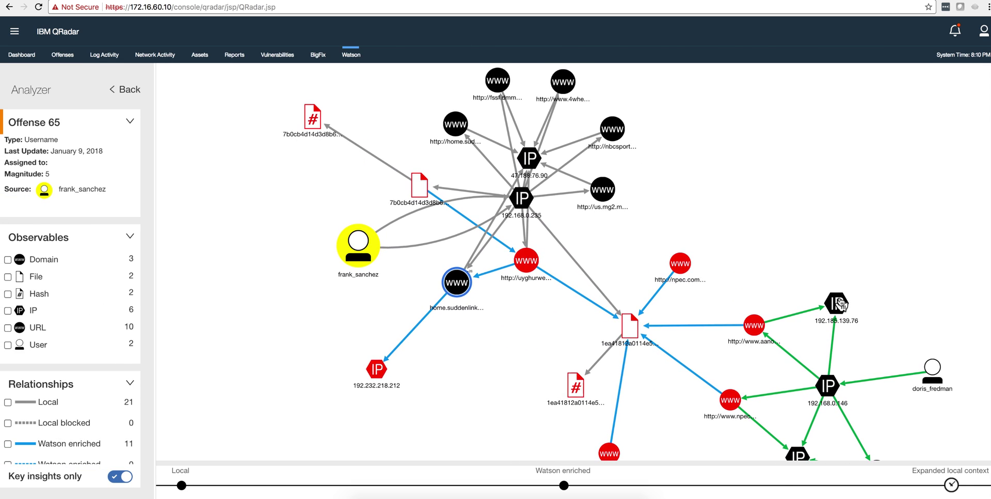
- Scroll down to the Threat Intelligence Mapping step of the Watson configuration
{"action": "scroll", "coordinate": [842, 304], "scroll_direction": "down", "scroll_amount": 3}
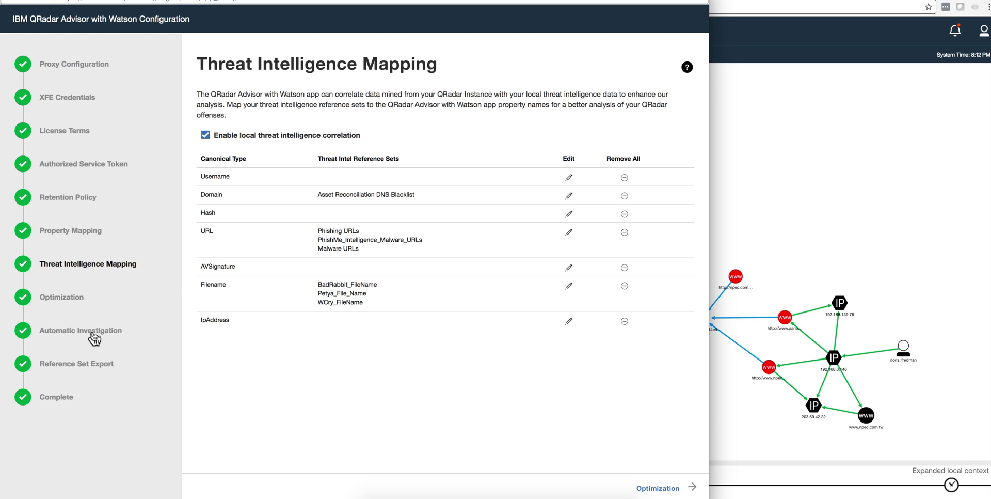
- Review the Automatic Investigation and Reference Set Export settings
{"action": "left_click", "coordinate": [93, 336]}
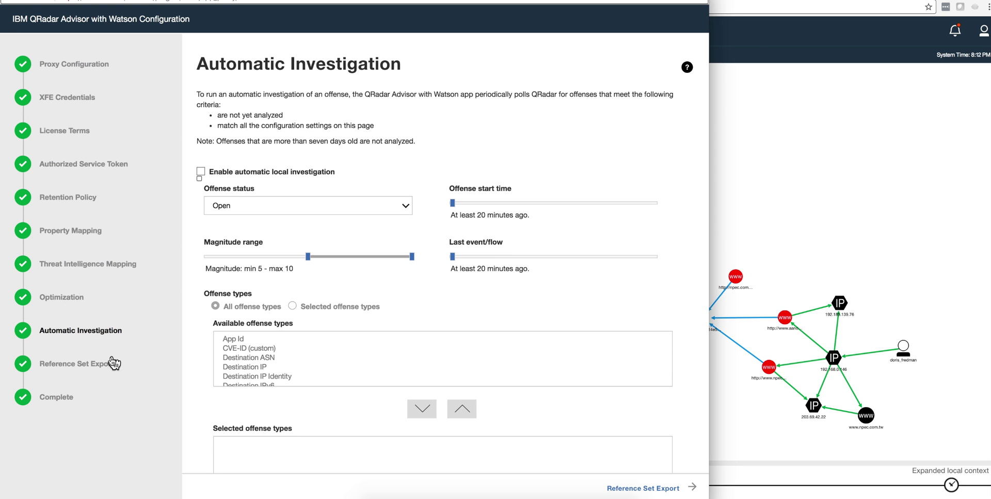
{"action": "left_click", "coordinate": [94, 368]}
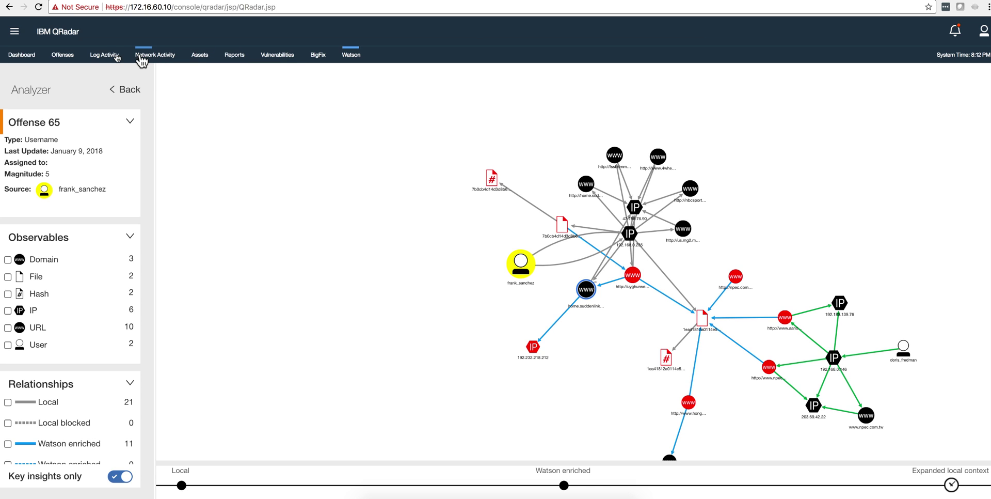
- Go to the Admin settings page from the main navigation menu
{"action": "left_click", "coordinate": [14, 31]}
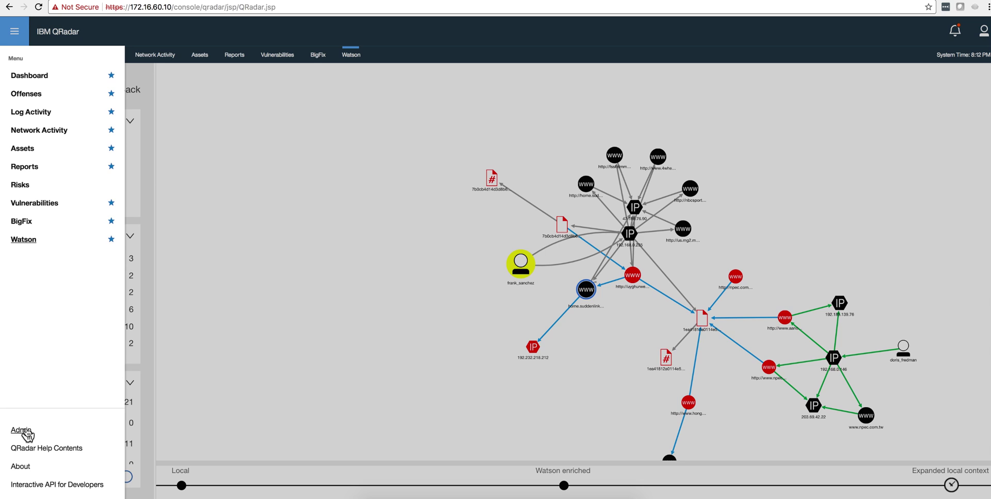
{"action": "left_click", "coordinate": [28, 430]}
{"action": "scroll", "coordinate": [308, 296], "scroll_direction": "up", "scroll_amount": 15}
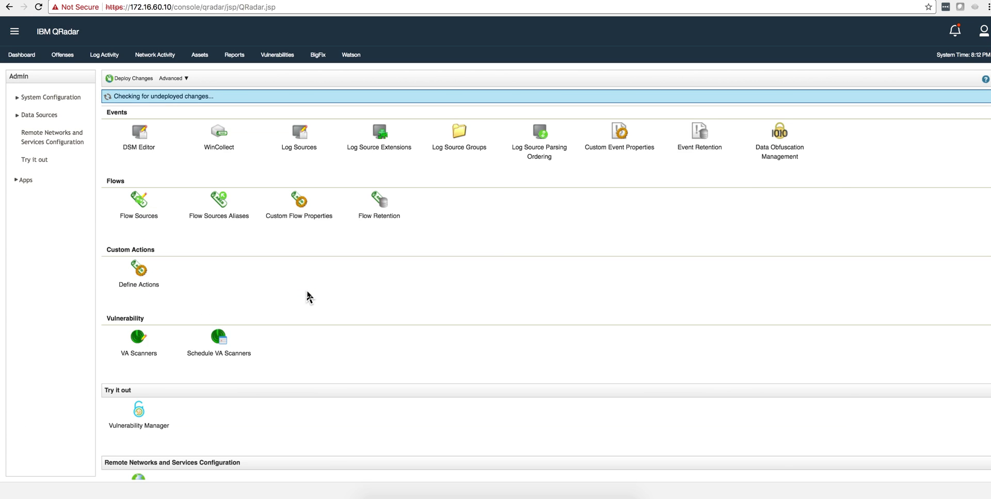
{"action": "scroll", "coordinate": [309, 296], "scroll_direction": "up", "scroll_amount": 3}
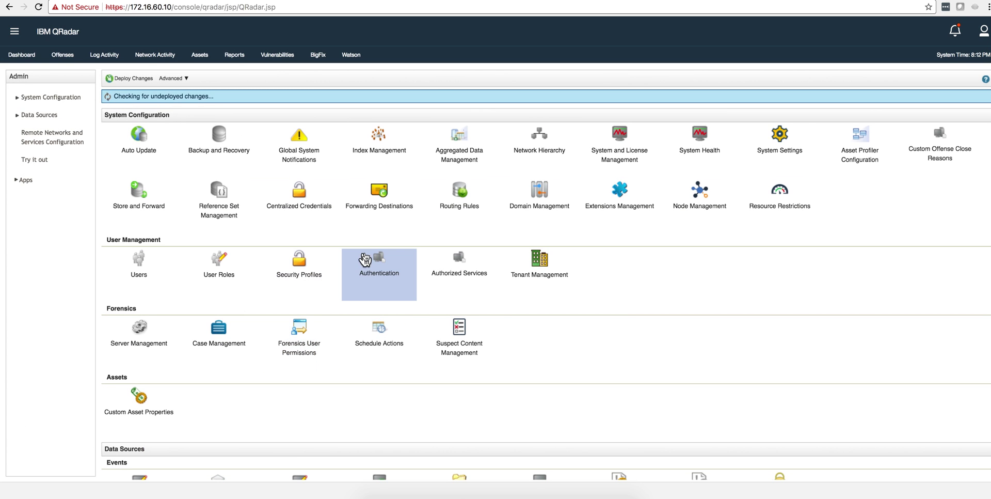
- Browse Reference Set Management sorted by name descending, then close the list
{"action": "left_click", "coordinate": [216, 205]}
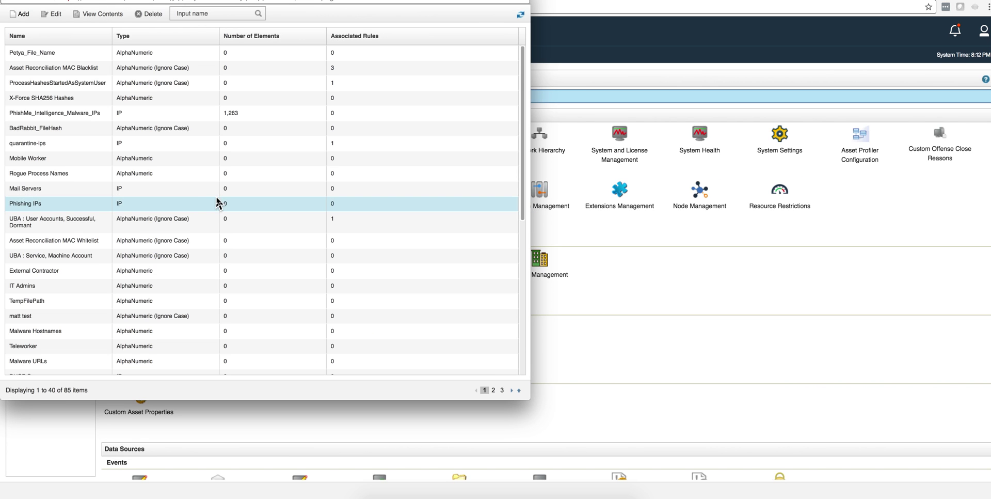
{"action": "left_click", "coordinate": [69, 39]}
{"action": "left_click", "coordinate": [70, 39]}
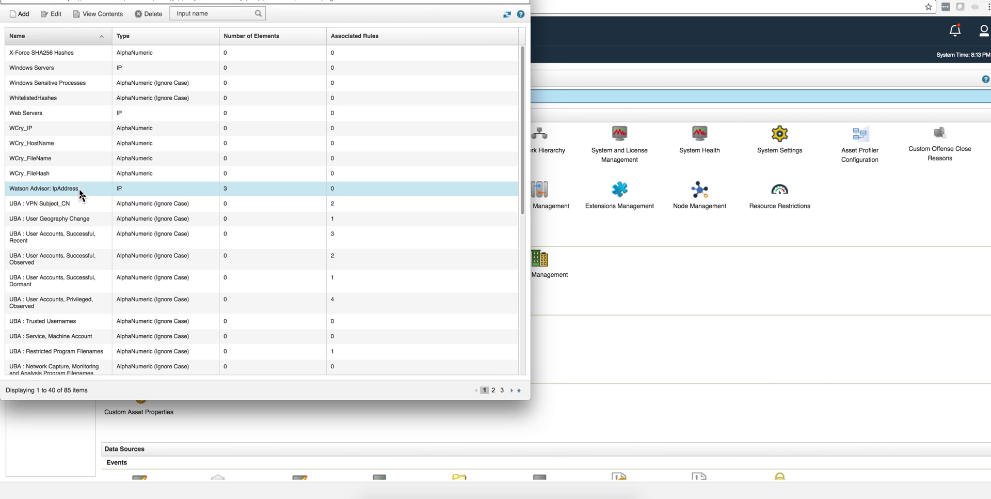
{"action": "left_click", "coordinate": [10, 2]}
- Open offense 64's summary and load its 4 events
{"action": "left_click", "coordinate": [68, 59]}
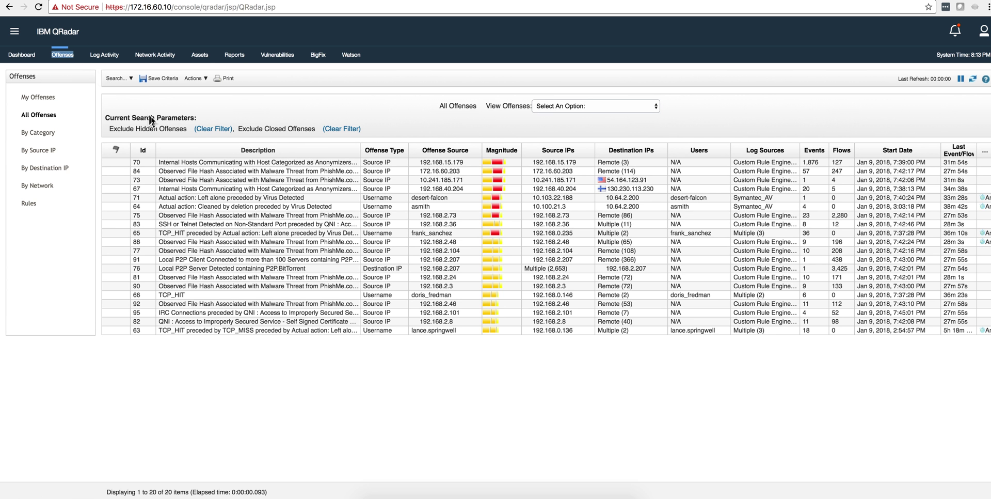
{"action": "double_click", "coordinate": [239, 206]}
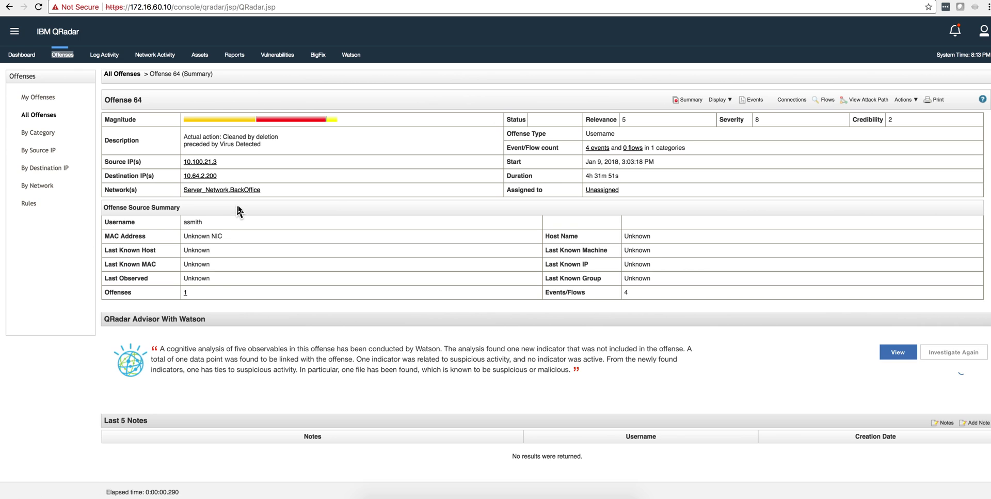
{"action": "left_click", "coordinate": [603, 148]}
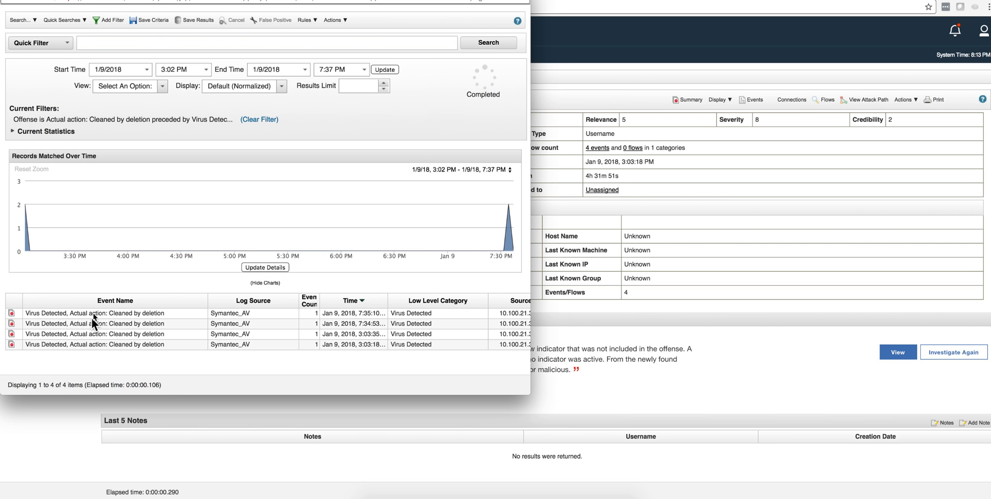
- Open the 7:35:10 virus event's details and highlight its SHA256 hash value
{"action": "double_click", "coordinate": [93, 314]}
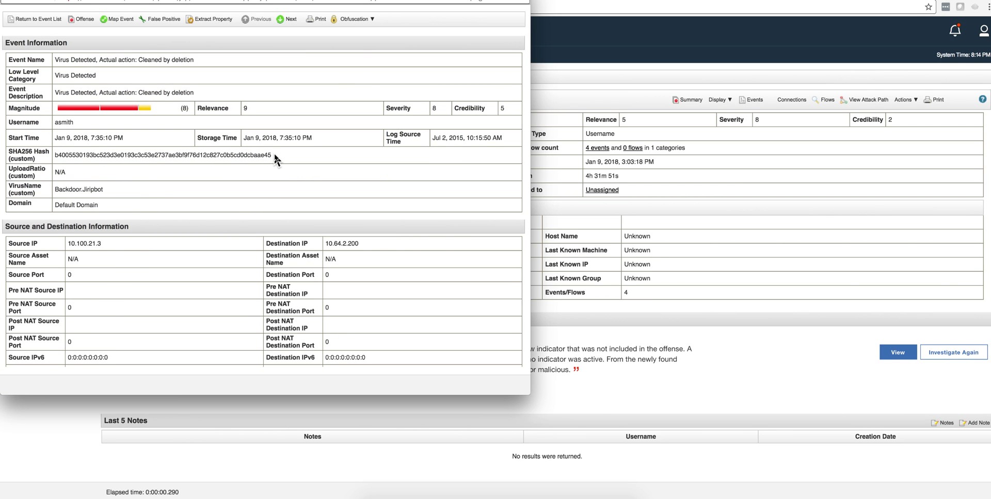
{"action": "left_click_drag", "start_coordinate": [274, 155], "coordinate": [119, 146]}
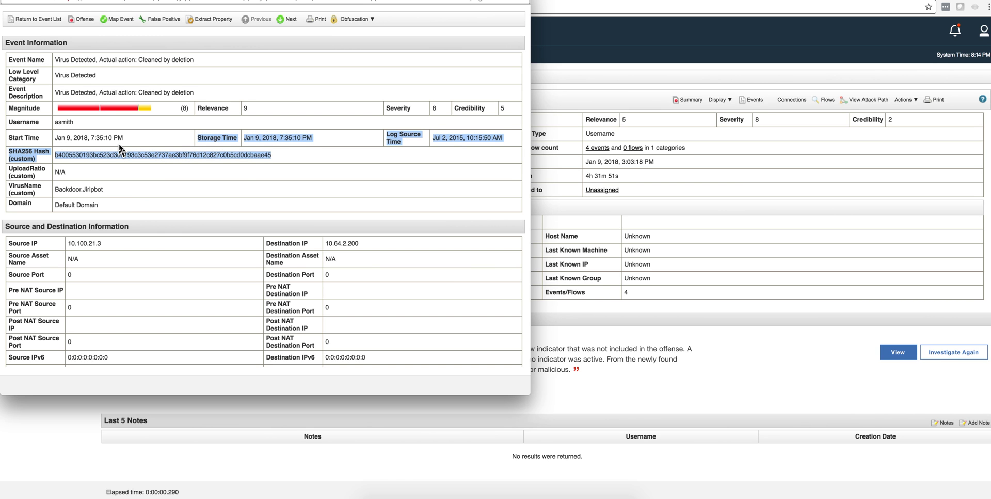
{"action": "scroll", "coordinate": [194, 216], "scroll_direction": "down", "scroll_amount": 5}
{"action": "scroll", "coordinate": [196, 217], "scroll_direction": "up", "scroll_amount": 5}
{"action": "left_click", "coordinate": [191, 243]}
- Locate the SHA256 hash in Payload Information and select it within the payload text
{"action": "scroll", "coordinate": [192, 244], "scroll_direction": "down", "scroll_amount": 4}
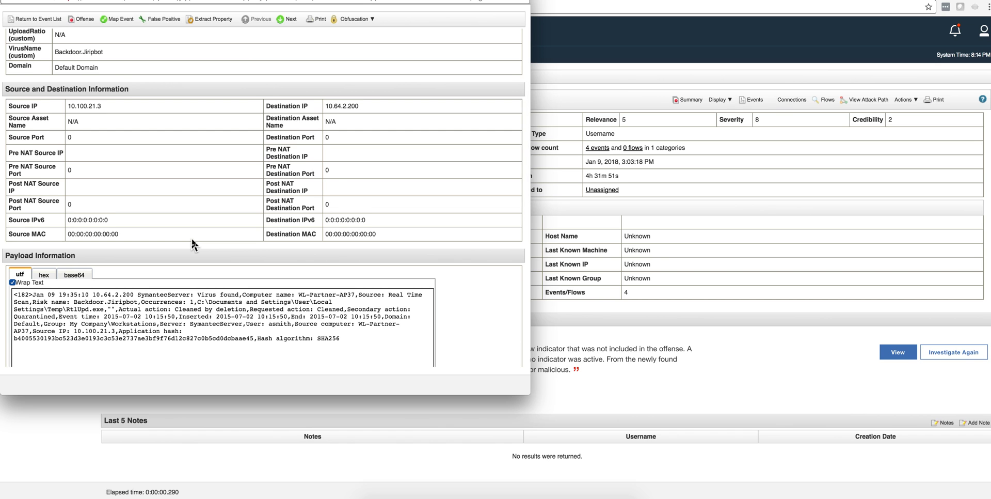
{"action": "scroll", "coordinate": [192, 244], "scroll_direction": "up", "scroll_amount": 2}
{"action": "scroll", "coordinate": [192, 242], "scroll_direction": "up", "scroll_amount": 3}
{"action": "scroll", "coordinate": [192, 243], "scroll_direction": "down", "scroll_amount": 1}
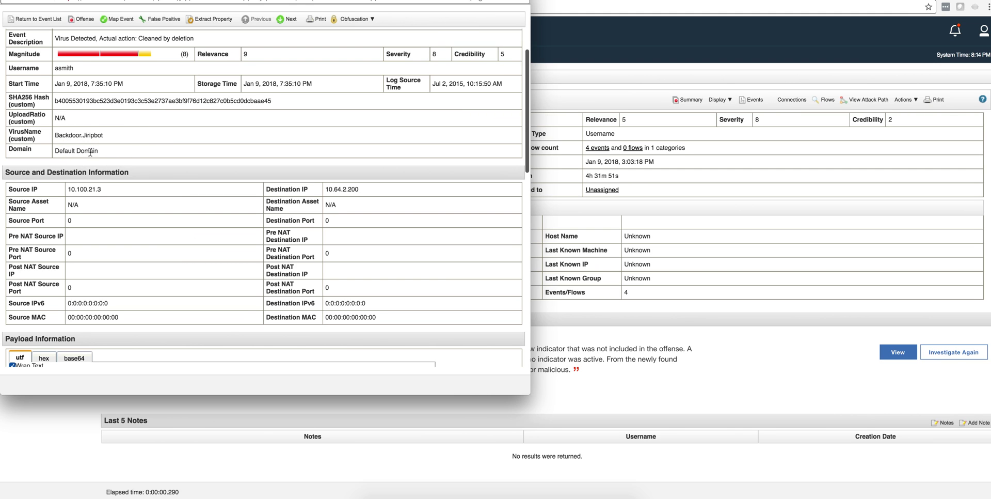
{"action": "triple_click", "coordinate": [147, 103]}
{"action": "left_click", "coordinate": [138, 194]}
{"action": "scroll", "coordinate": [138, 194], "scroll_direction": "down", "scroll_amount": 5}
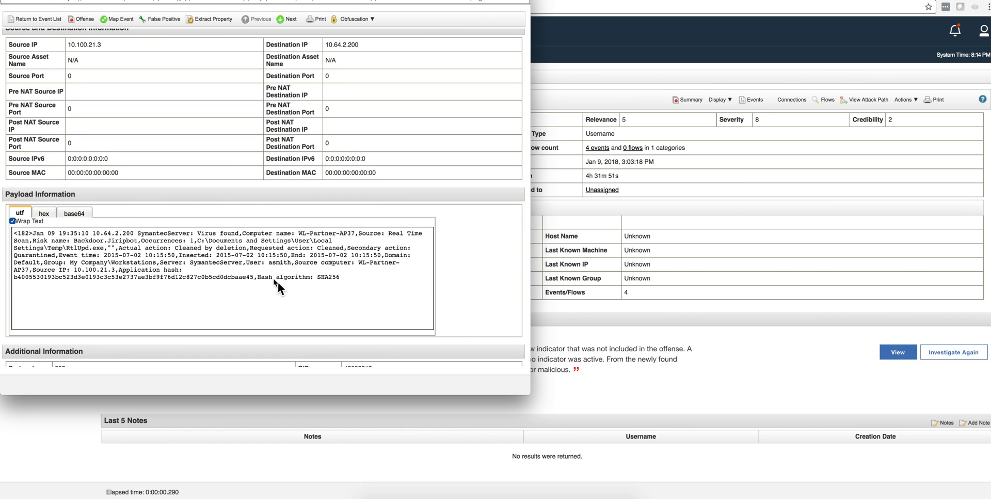
{"action": "left_click", "coordinate": [244, 274]}
{"action": "left_click_drag", "start_coordinate": [254, 277], "coordinate": [164, 270]}
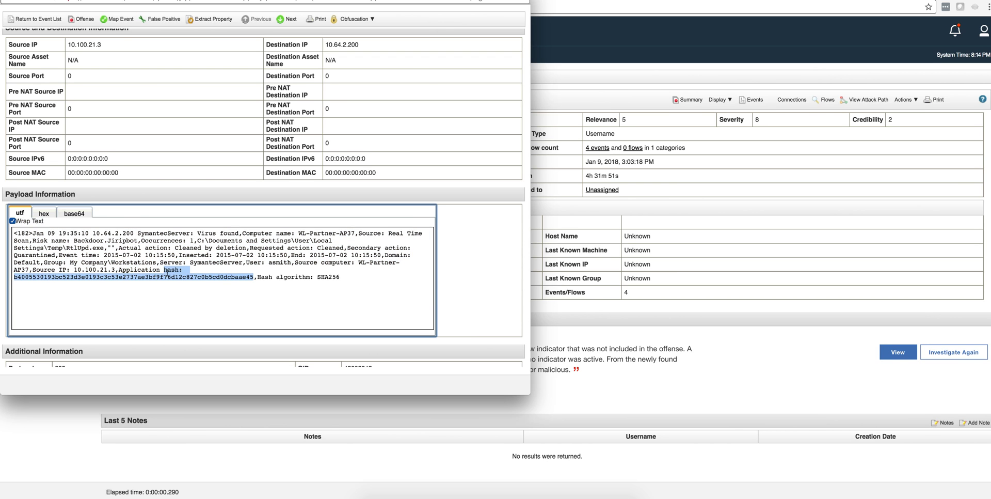
{"action": "scroll", "coordinate": [198, 278], "scroll_direction": "up", "scroll_amount": 5}
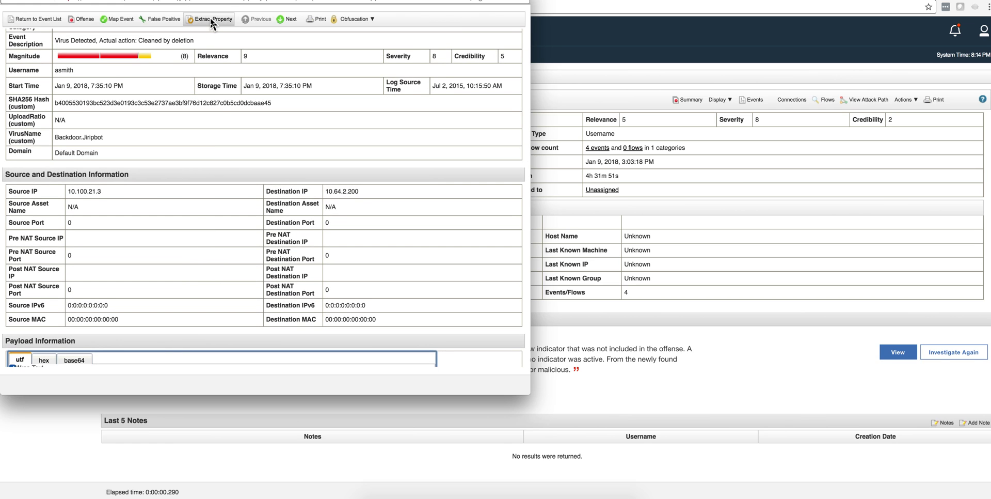
- Open a custom event property definition from this event's payload
{"action": "left_click", "coordinate": [211, 20]}
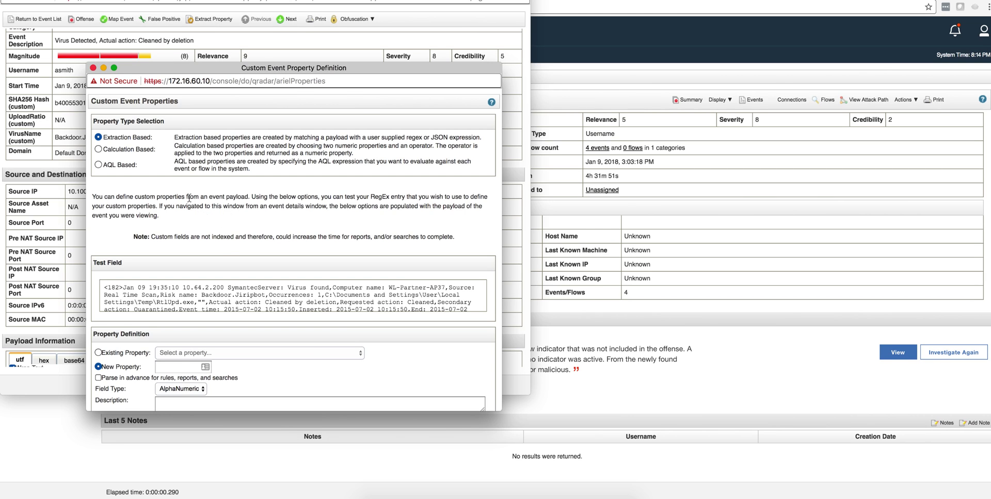
{"action": "scroll", "coordinate": [225, 254], "scroll_direction": "down", "scroll_amount": 1}
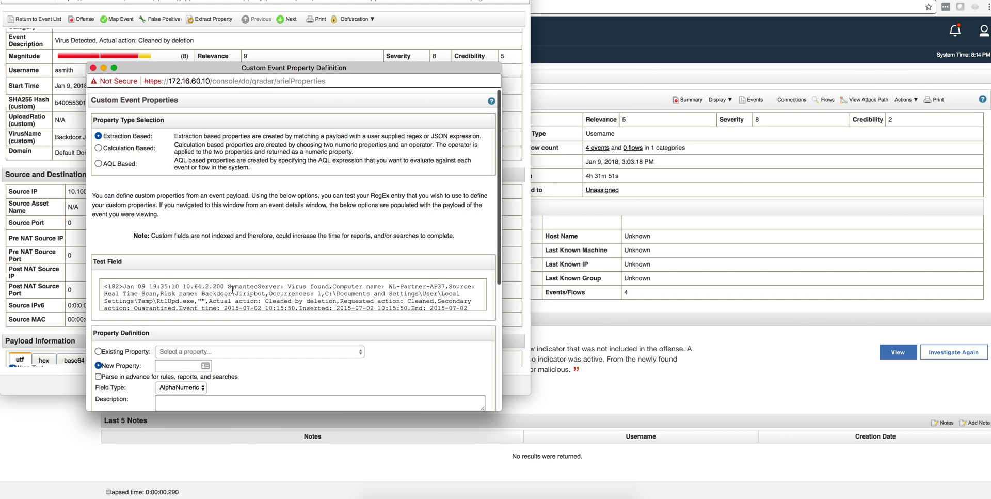
{"action": "scroll", "coordinate": [233, 292], "scroll_direction": "down", "scroll_amount": 5}
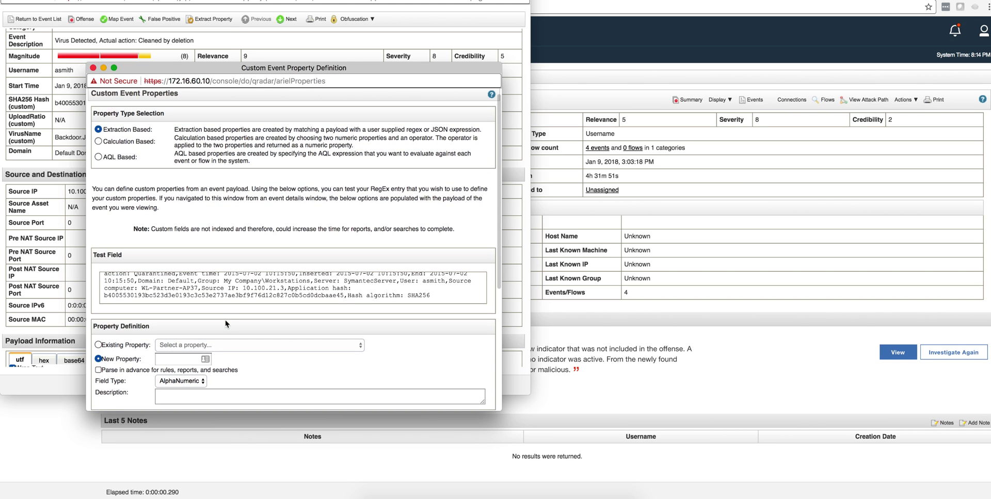
{"action": "scroll", "coordinate": [226, 325], "scroll_direction": "down", "scroll_amount": 3}
{"action": "scroll", "coordinate": [225, 327], "scroll_direction": "down", "scroll_amount": 2}
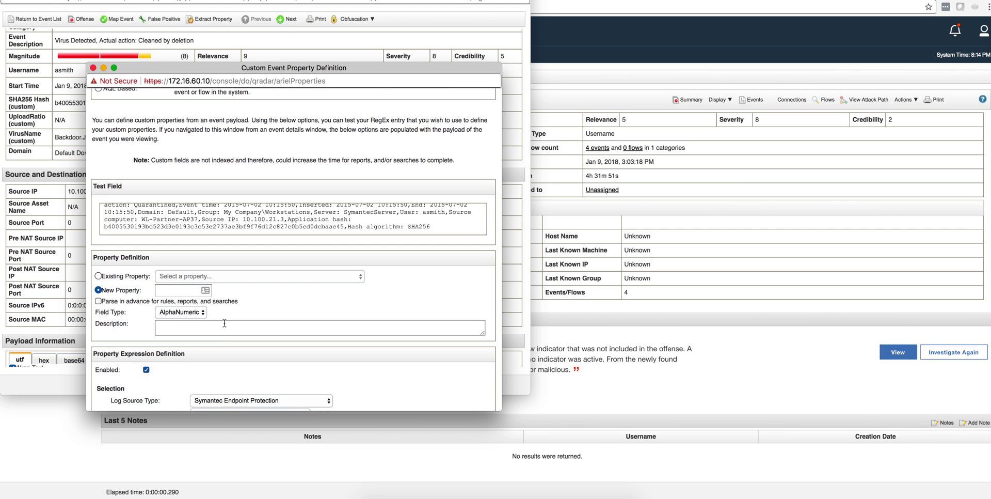
- Look through the existing-property list without picking one, then choose New Property instead
{"action": "left_click", "coordinate": [98, 277]}
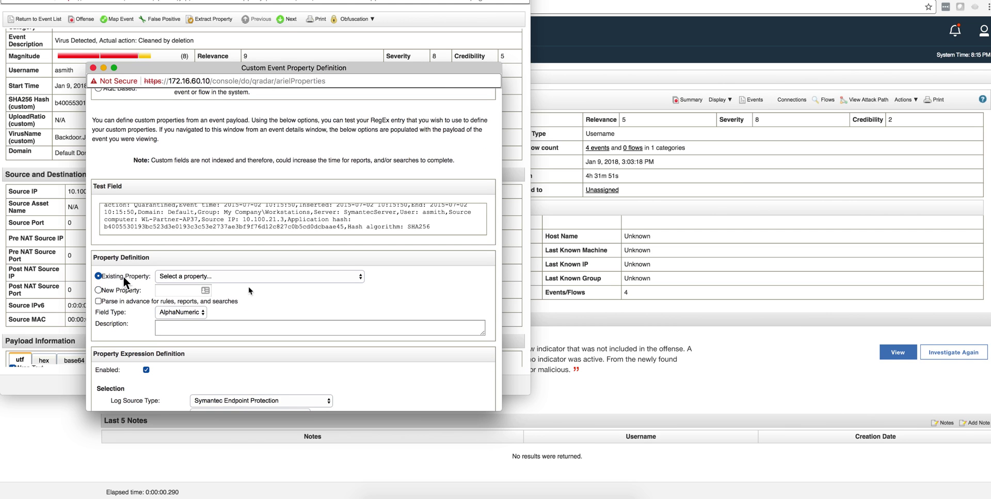
{"action": "left_click", "coordinate": [360, 279]}
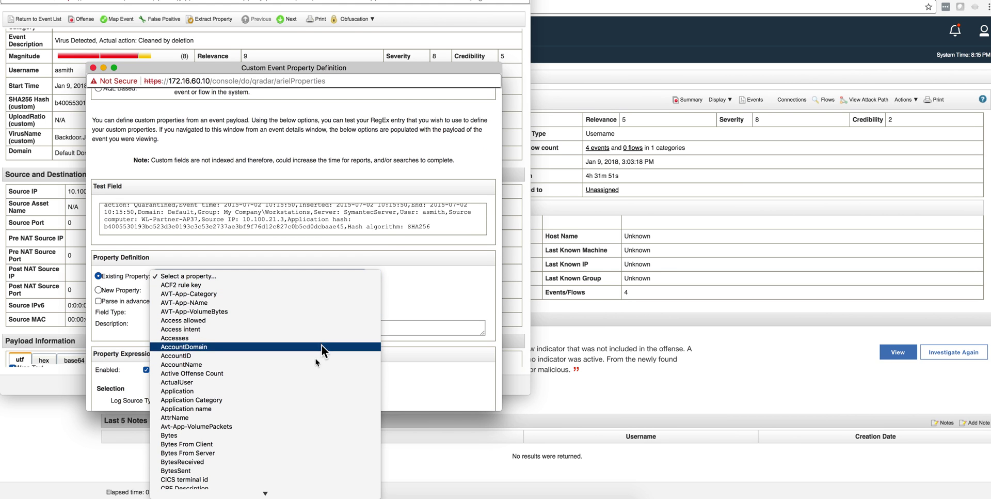
{"action": "scroll", "coordinate": [317, 361], "scroll_direction": "down", "scroll_amount": 5}
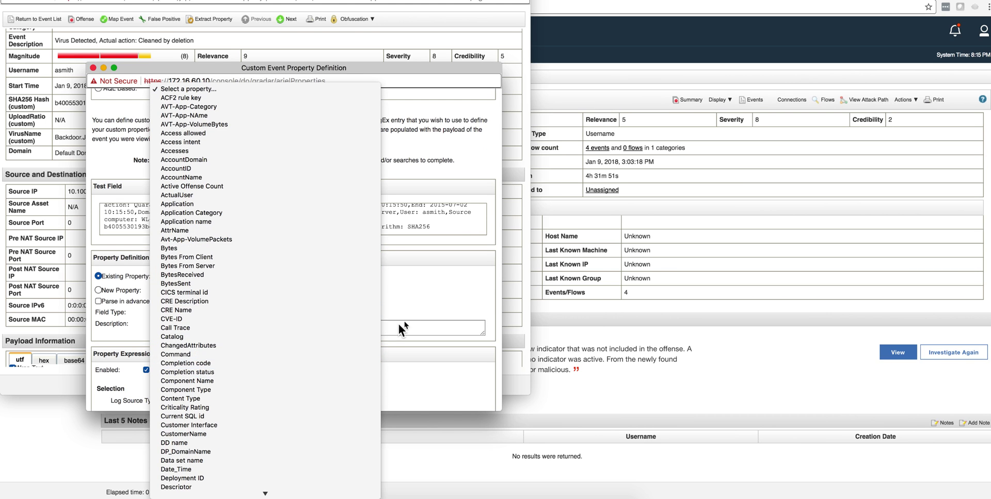
{"action": "left_click", "coordinate": [413, 307]}
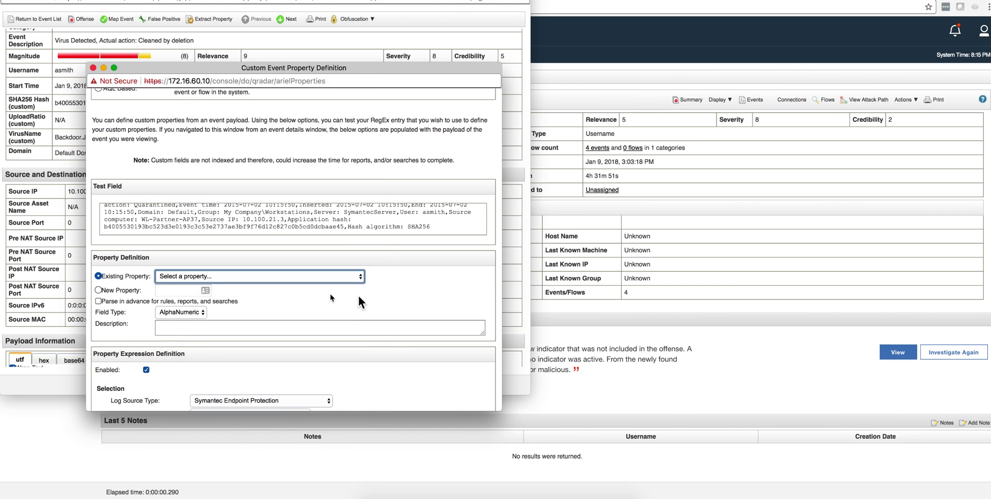
{"action": "left_click", "coordinate": [98, 290]}
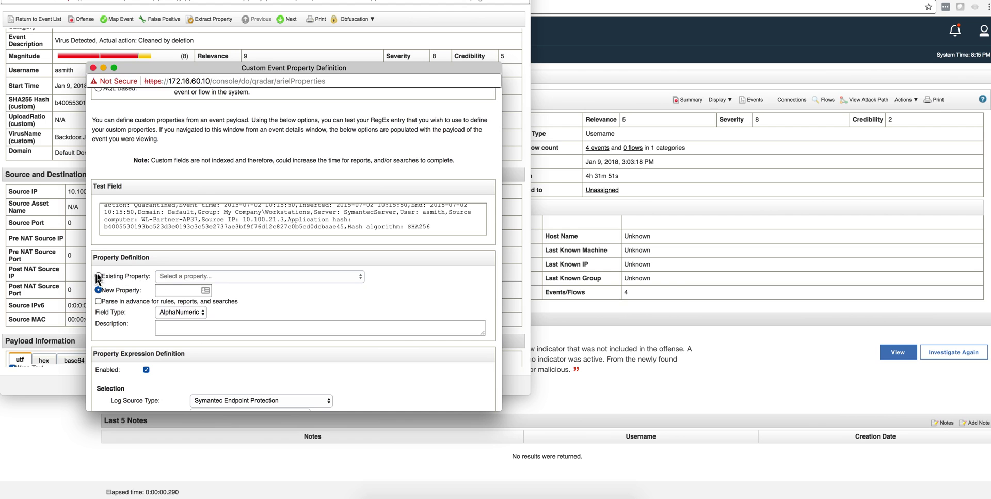
- Name the new property 'test' and set its regex to hash:\s([0-9A-Fa-f]{64})
{"action": "left_click", "coordinate": [176, 290]}
{"action": "type", "text": "test"}
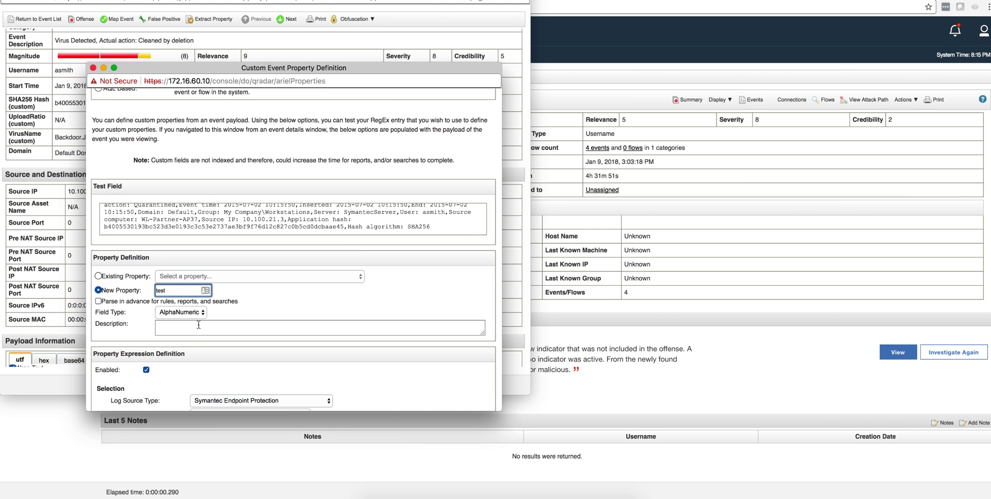
{"action": "scroll", "coordinate": [199, 325], "scroll_direction": "down", "scroll_amount": 5}
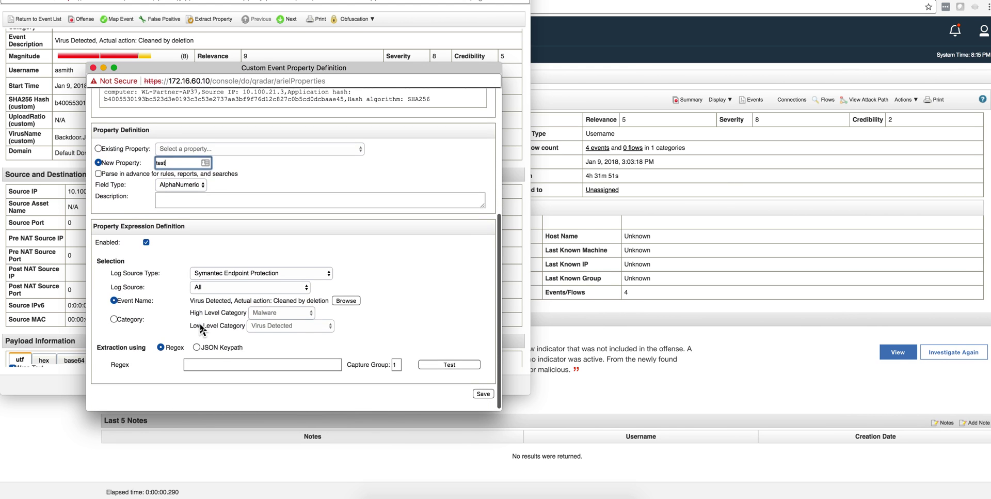
{"action": "left_click", "coordinate": [187, 364]}
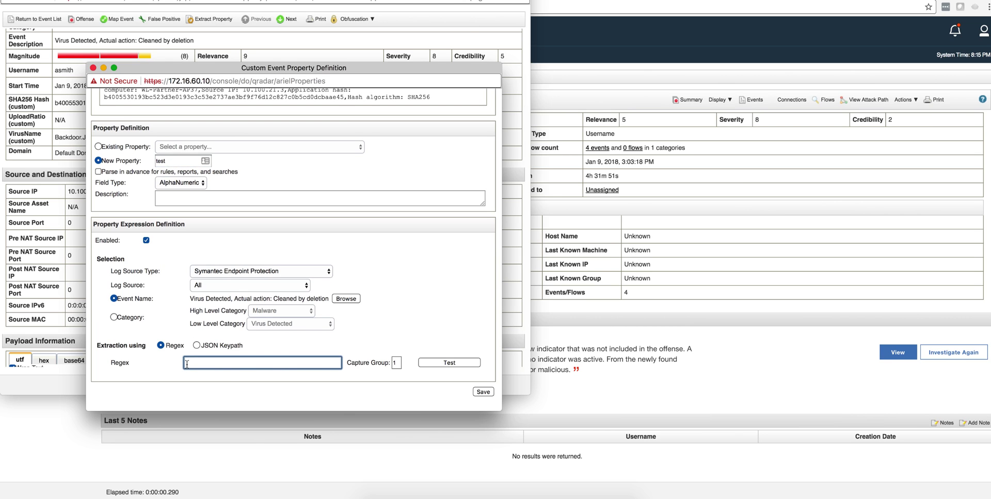
{"action": "left_click", "coordinate": [187, 363]}
{"action": "left_click", "coordinate": [256, 373]}
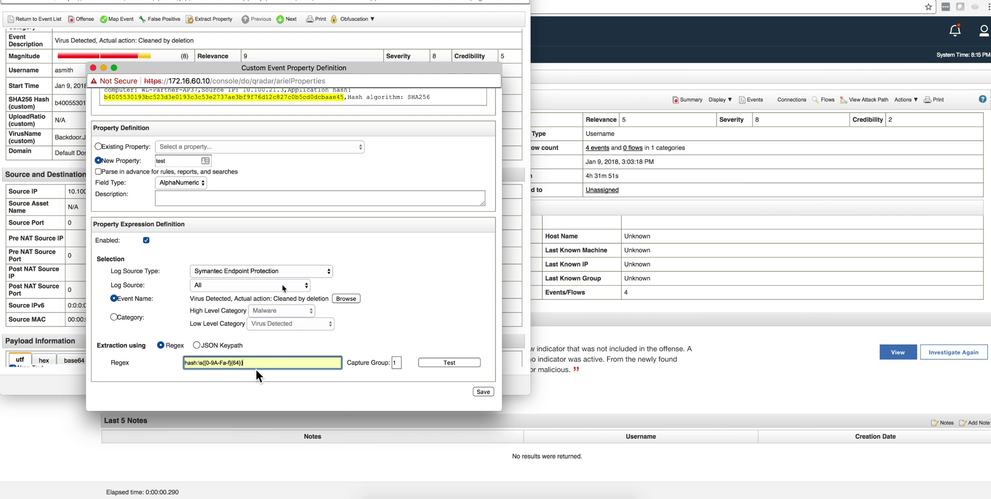
{"action": "scroll", "coordinate": [284, 235], "scroll_direction": "up", "scroll_amount": 3}
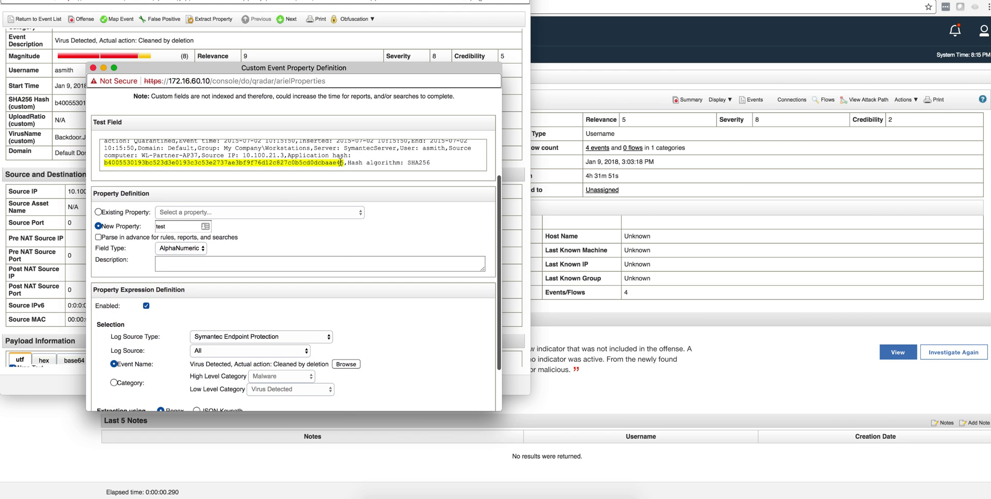
{"action": "scroll", "coordinate": [344, 268], "scroll_direction": "down", "scroll_amount": 3}
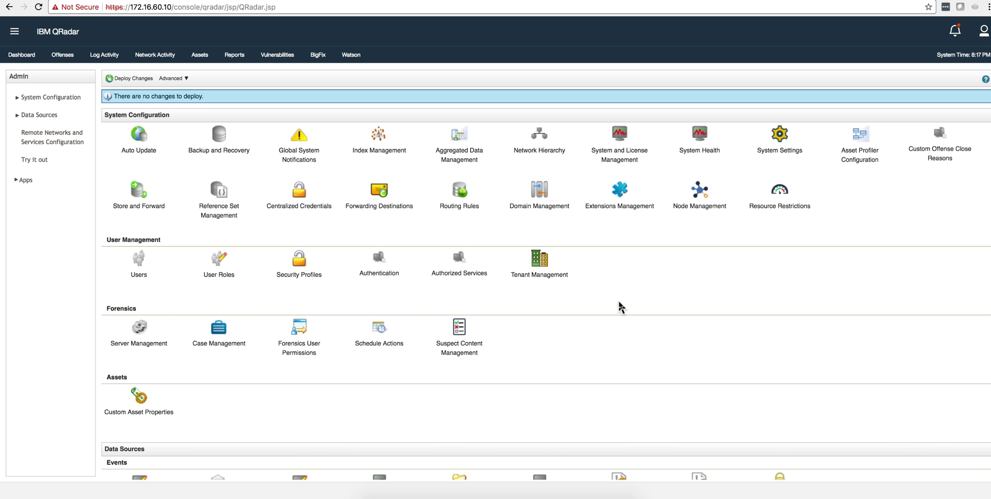
- Open Custom Event Properties, filter the list by 'te', and select the test property
{"action": "scroll", "coordinate": [621, 307], "scroll_direction": "down", "scroll_amount": 3}
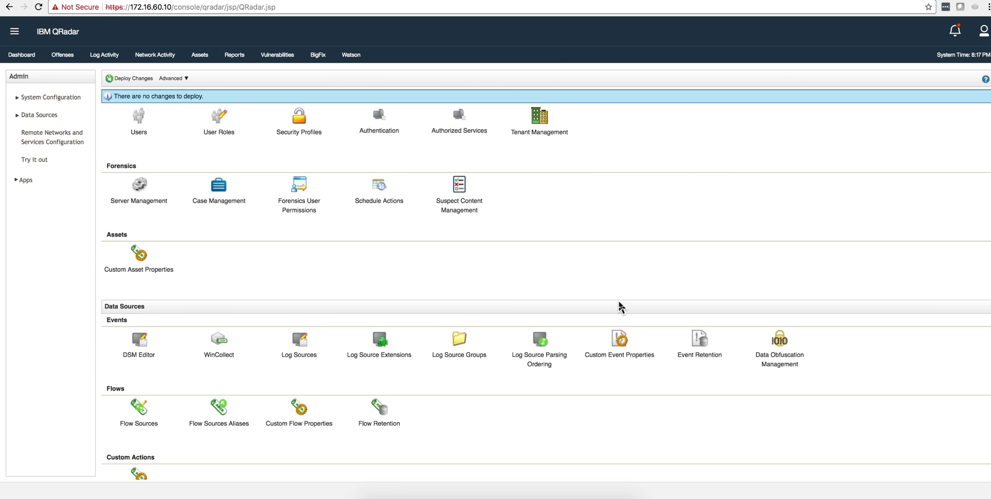
{"action": "left_click", "coordinate": [615, 328]}
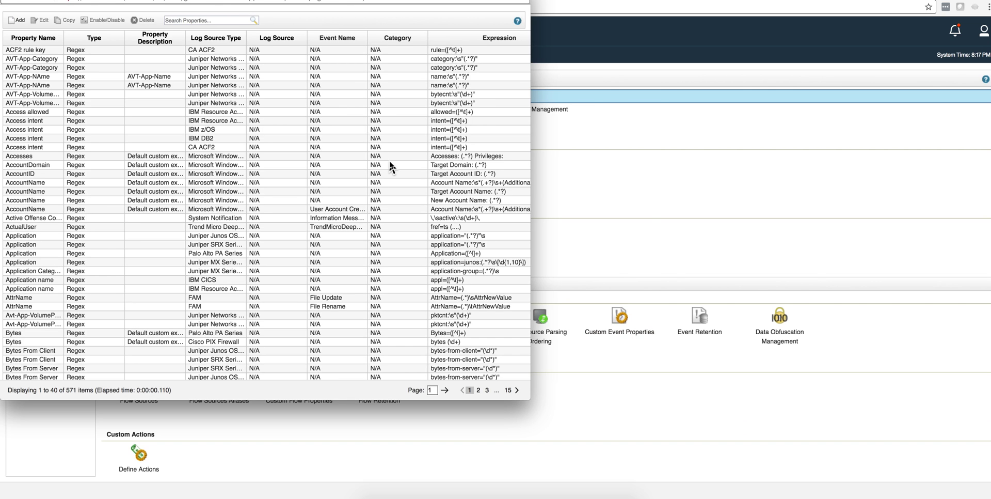
{"action": "left_click_drag", "start_coordinate": [325, 1], "coordinate": [477, 51]}
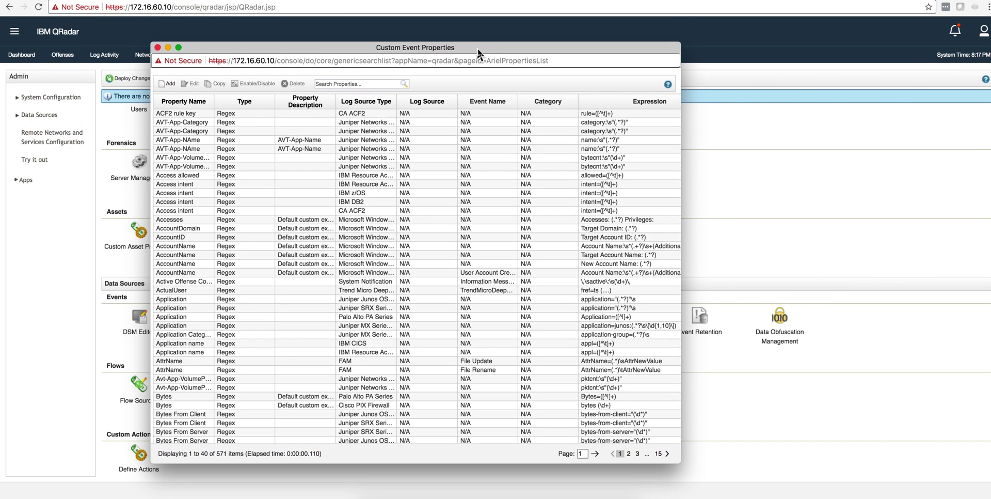
{"action": "left_click", "coordinate": [358, 83]}
{"action": "type", "text": "test"}
{"action": "left_click", "coordinate": [403, 85]}
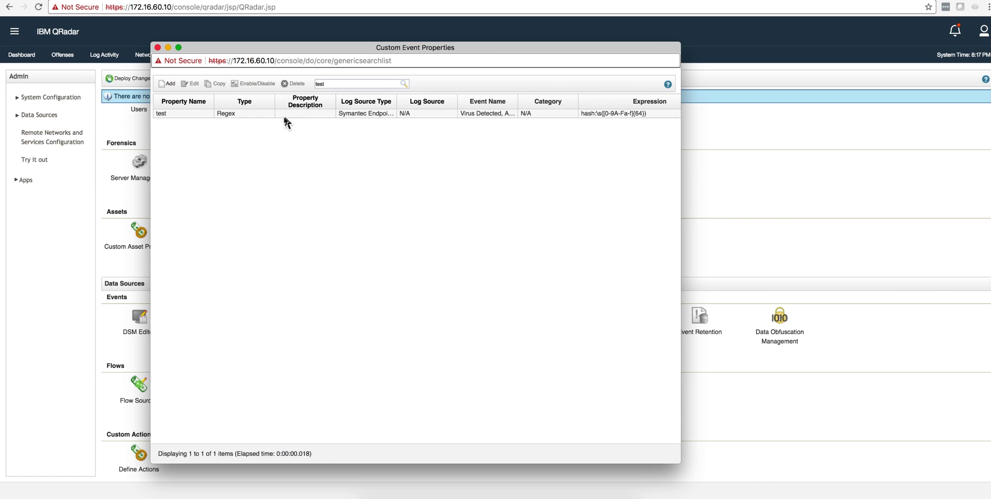
{"action": "left_click", "coordinate": [282, 113]}
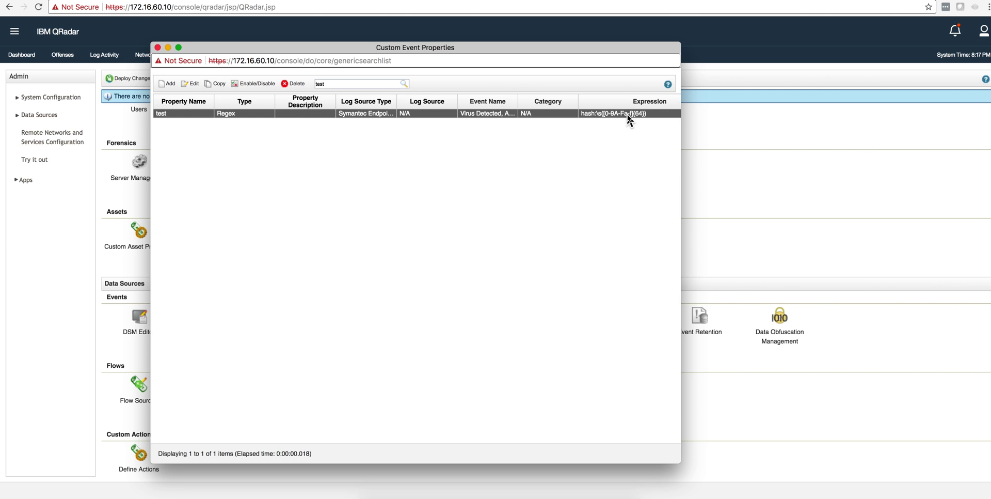
- Delete the test property and confirm the deletion
{"action": "left_click", "coordinate": [285, 84]}
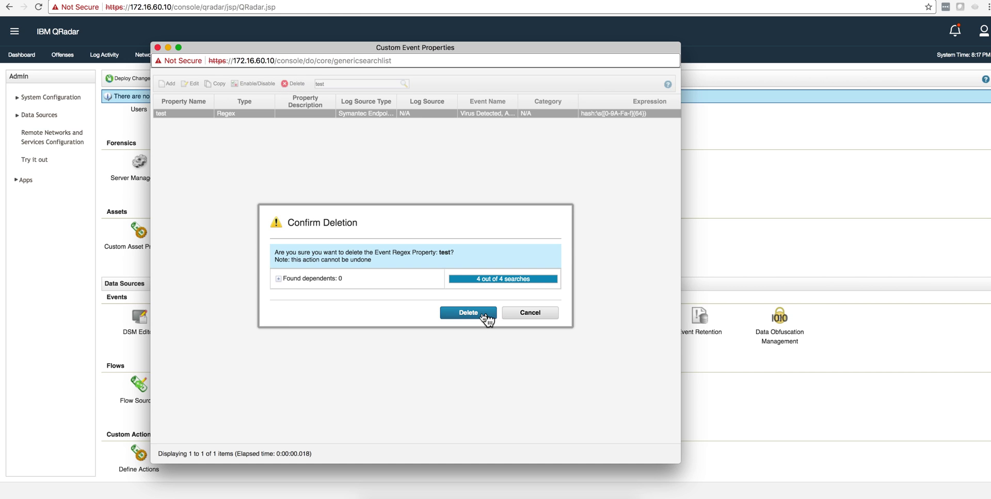
{"action": "left_click", "coordinate": [468, 312]}
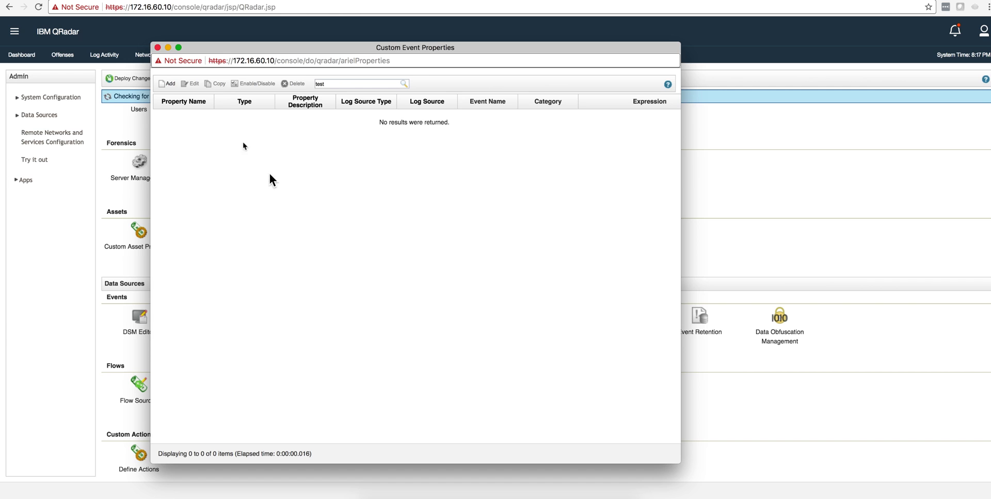
- Close the Custom Event Properties window and return to the top of the Admin page
{"action": "left_click", "coordinate": [157, 47]}
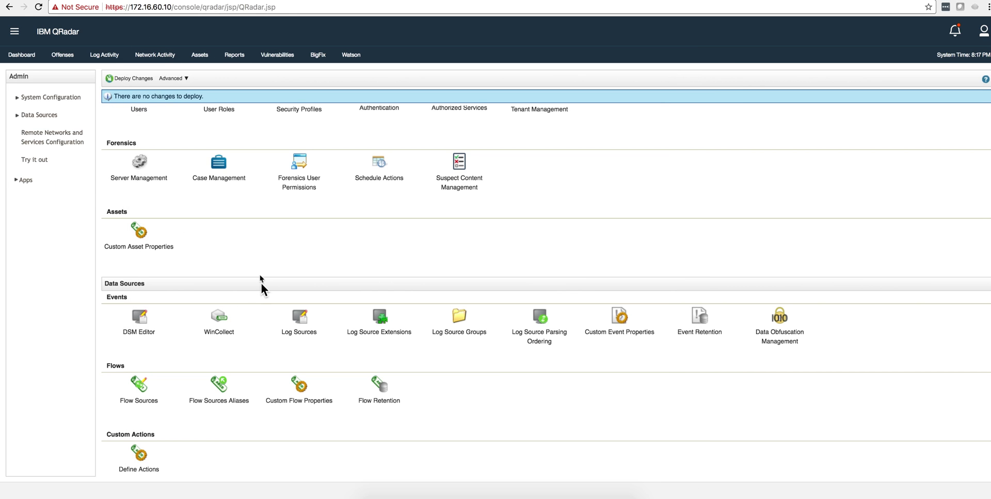
{"action": "scroll", "coordinate": [260, 278], "scroll_direction": "up", "scroll_amount": 2}
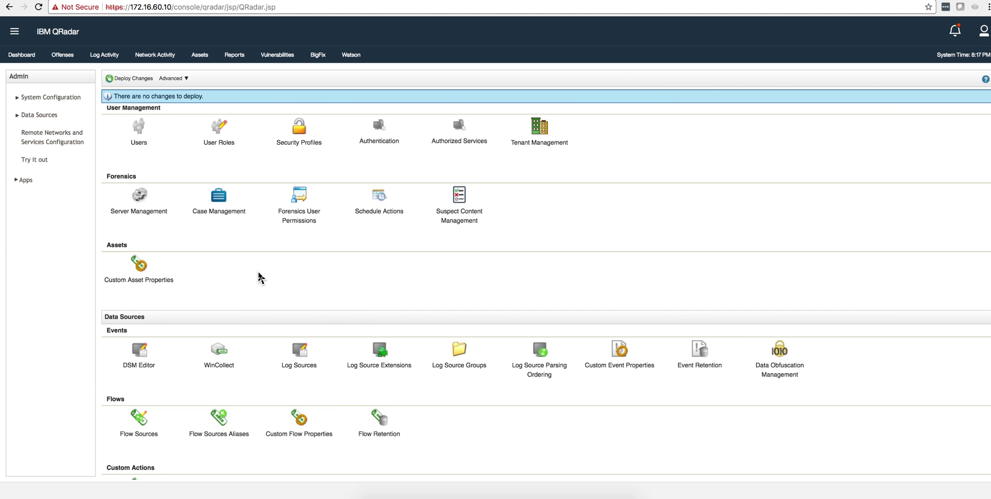
{"action": "scroll", "coordinate": [260, 278], "scroll_direction": "down", "scroll_amount": 2}
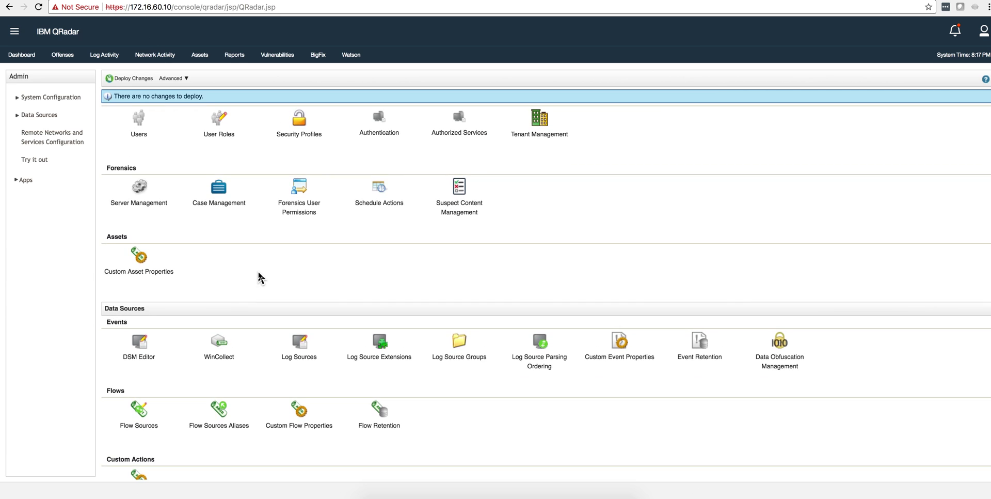
{"action": "scroll", "coordinate": [260, 278], "scroll_direction": "up", "scroll_amount": 8}
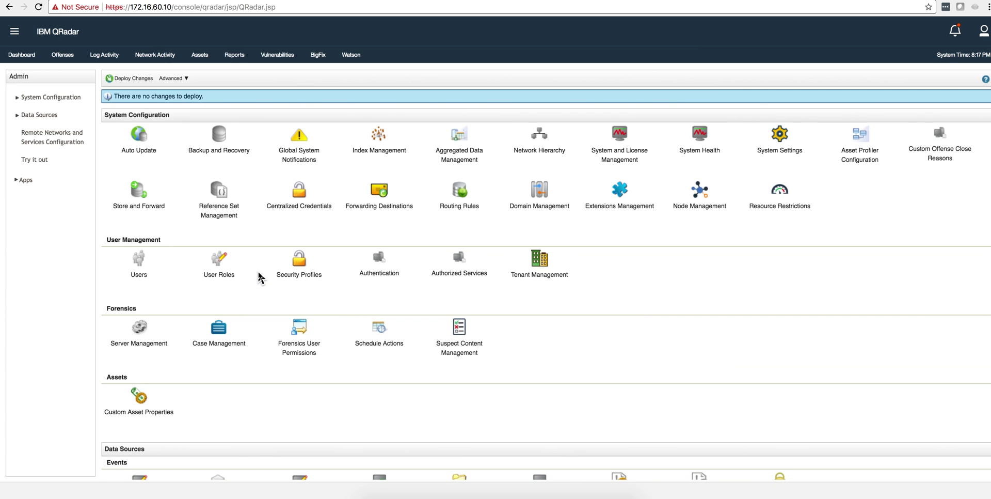